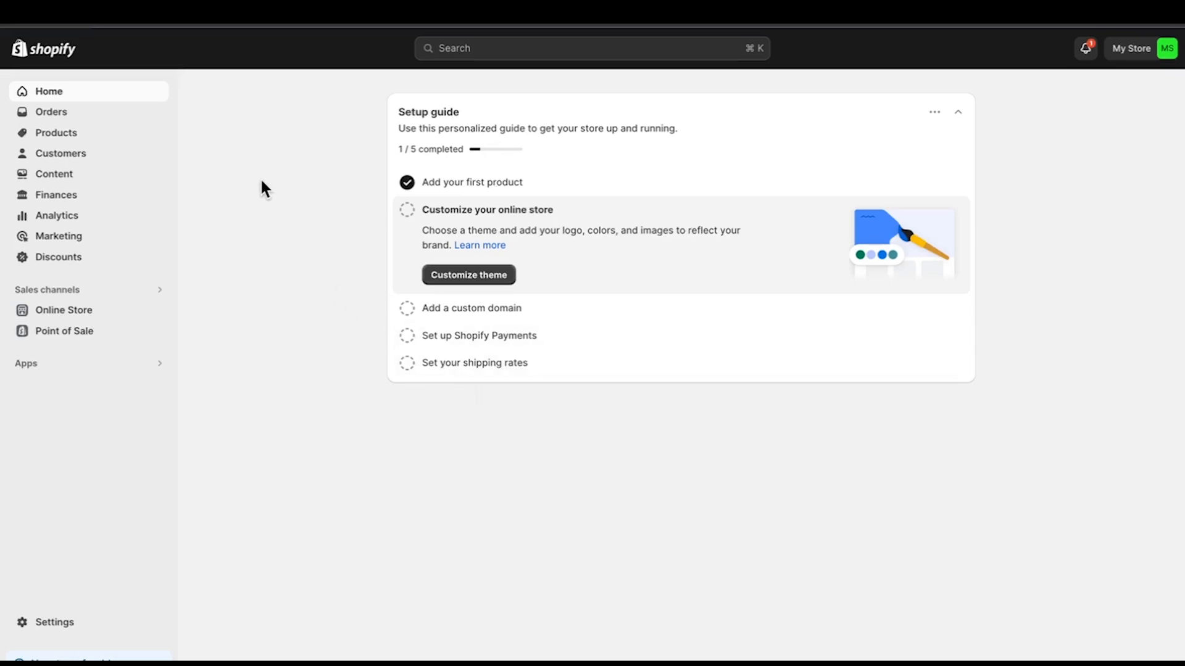
Start a new product collection and title it "Clothing".
click(81, 134)
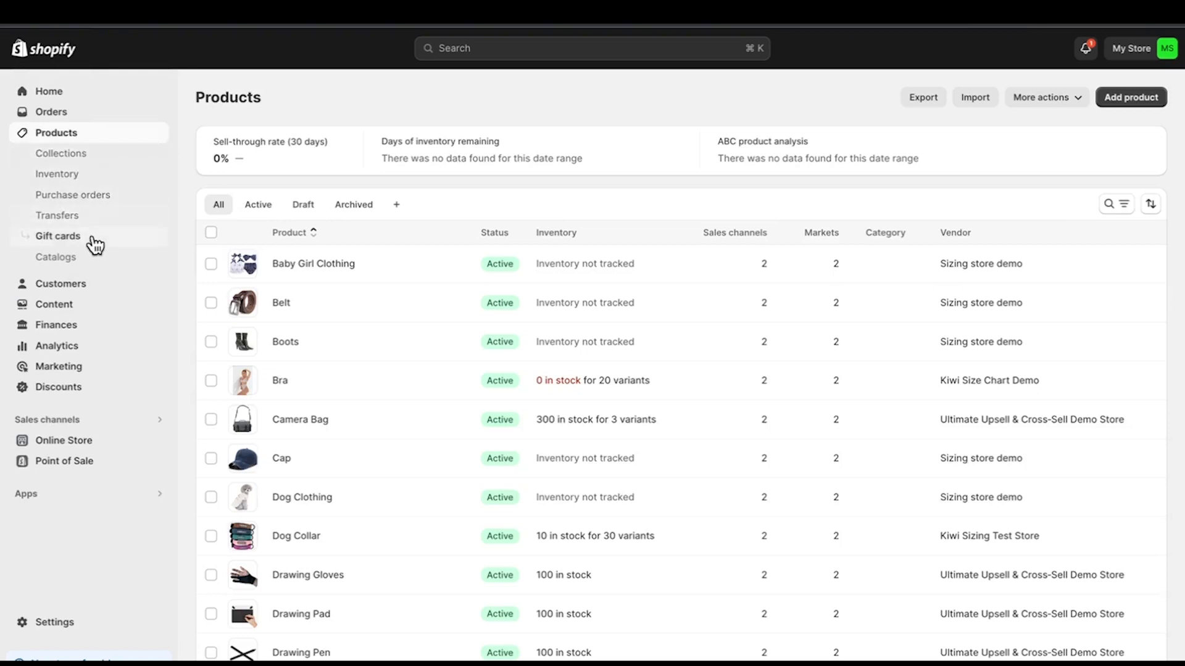
click(77, 159)
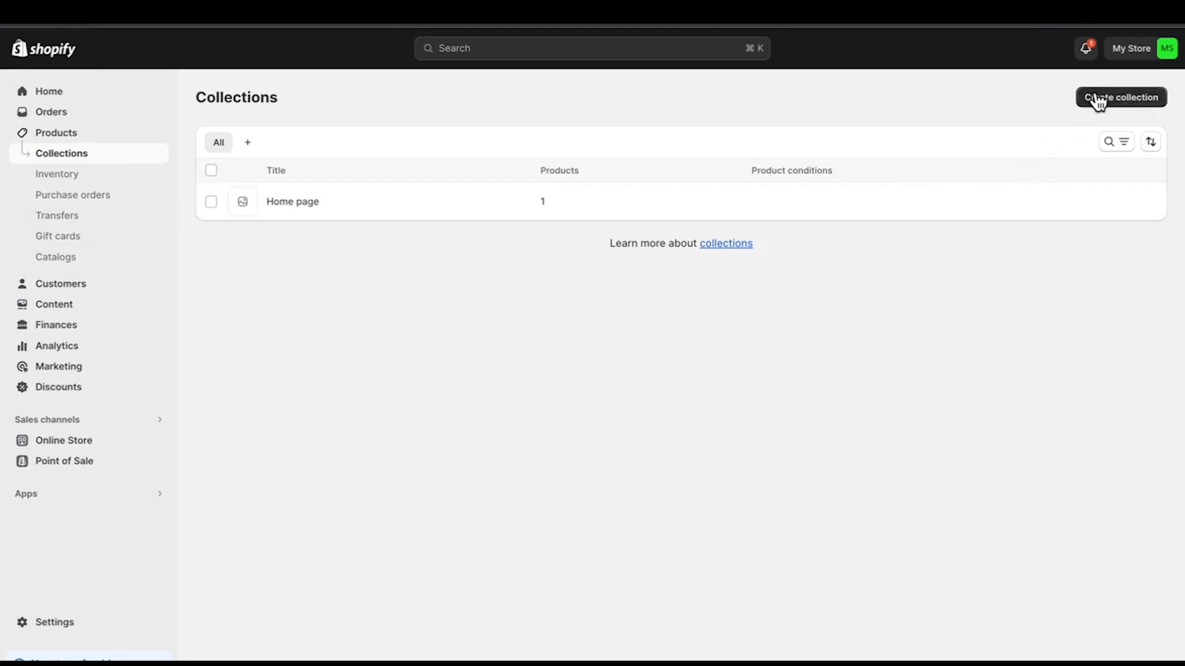
click(1117, 101)
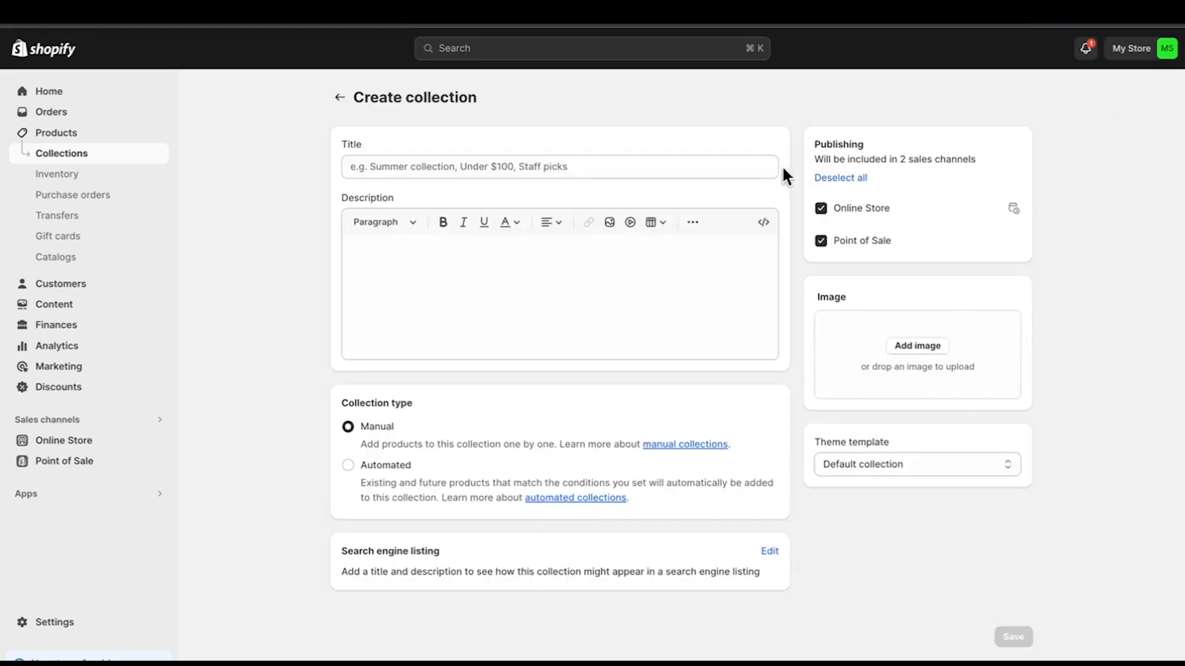
click(687, 166)
text(Clothing)
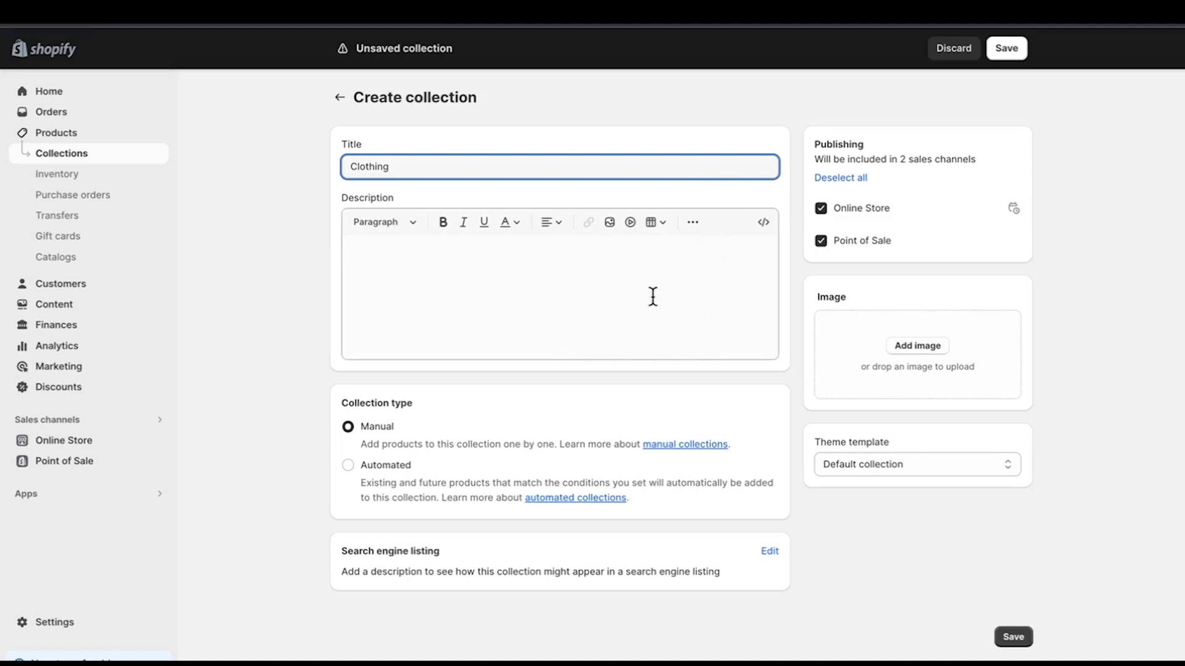
click(329, 288)
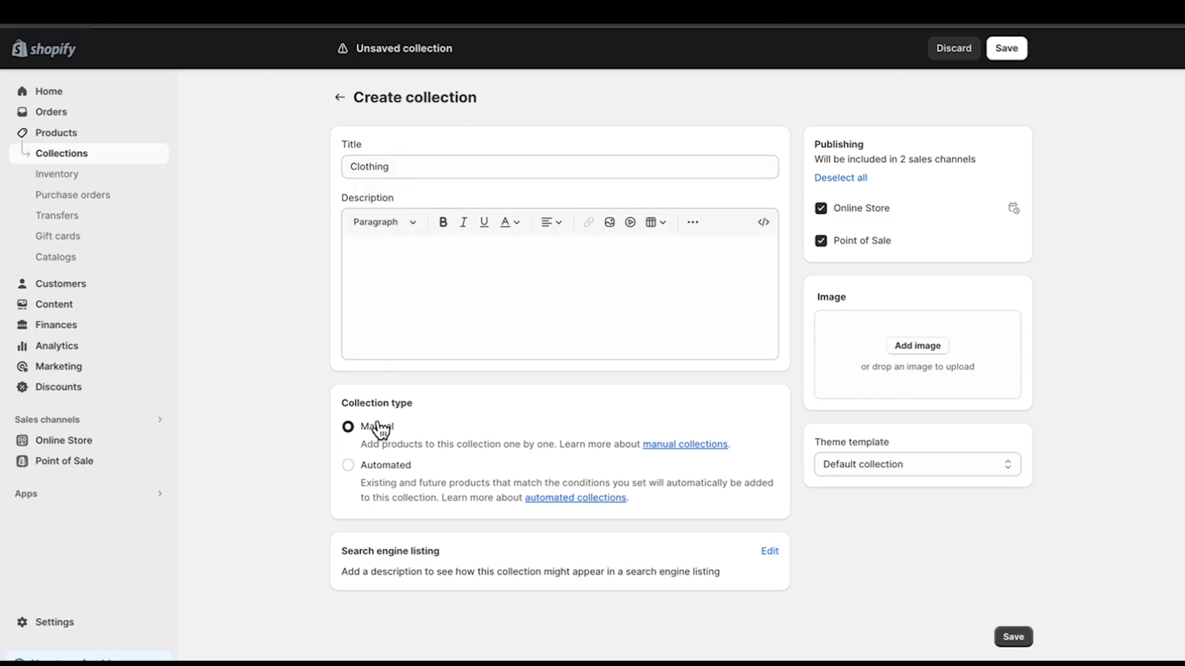
Make the Clothing collection automated and have products match any condition.
click(349, 468)
scroll(483, 498, down, 1)
scroll(483, 497, down, 2)
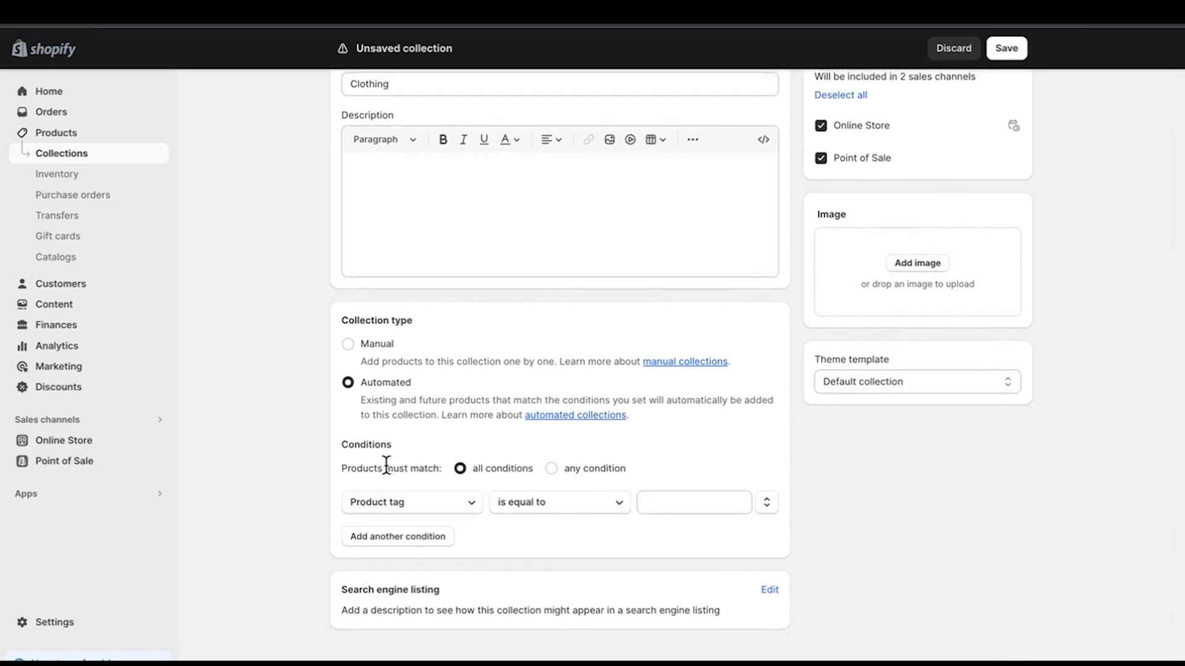
click(551, 469)
Define the first collection condition as product title contains "shirt".
click(476, 508)
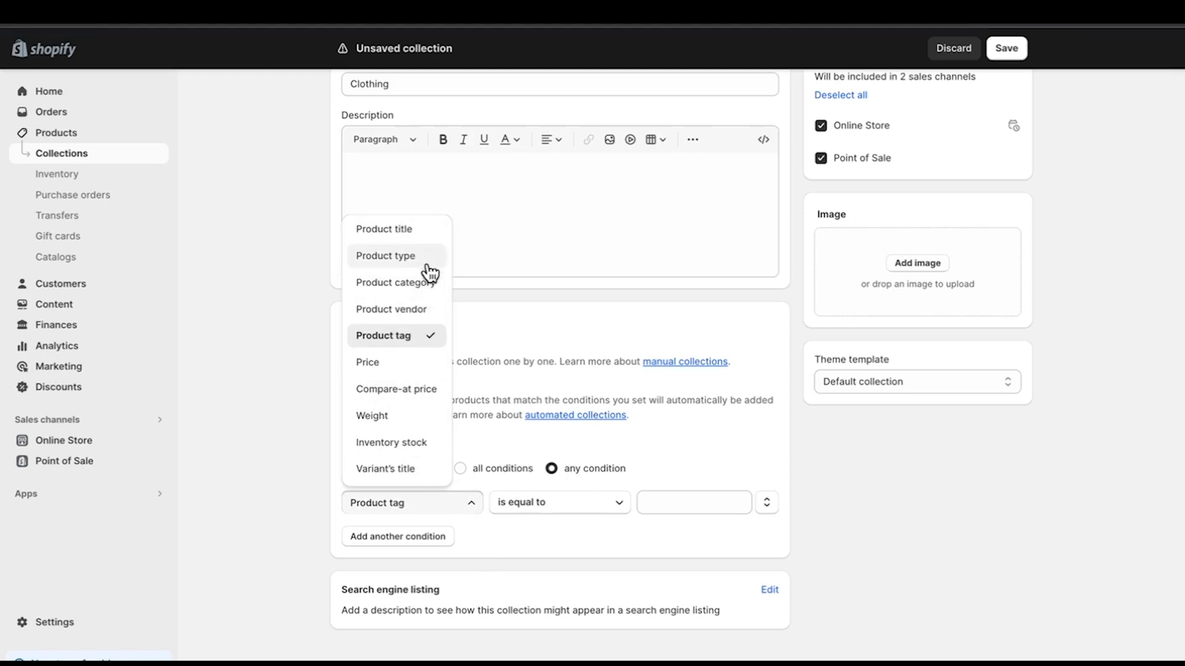
click(431, 340)
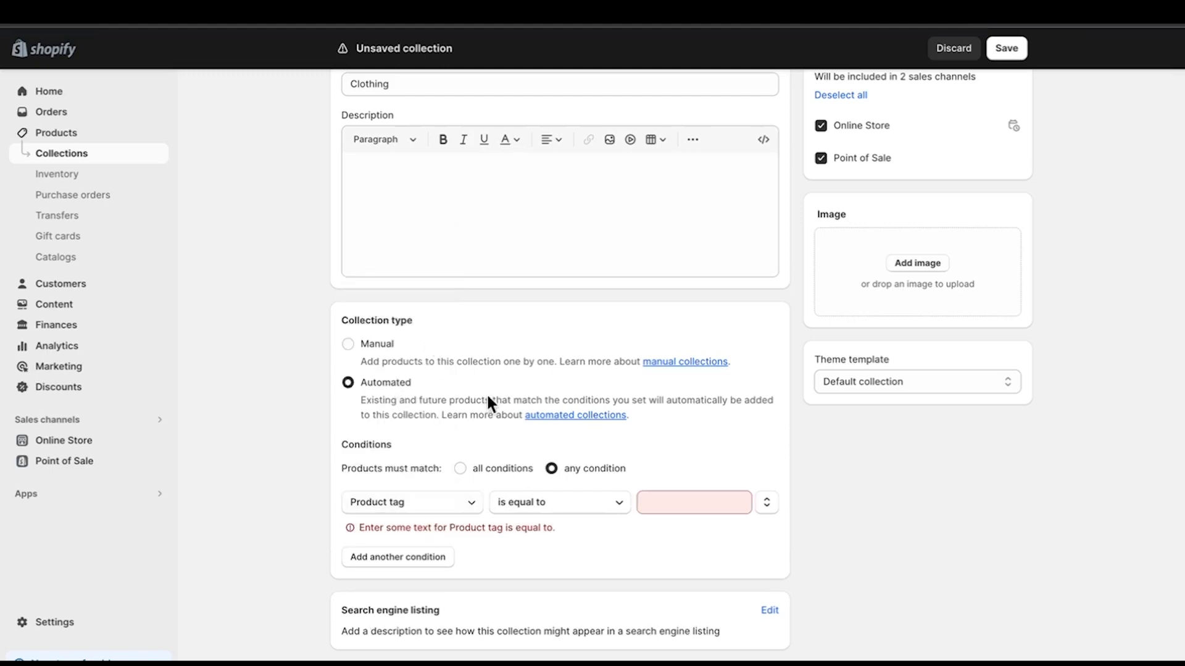
click(606, 508)
click(606, 508)
click(465, 502)
click(418, 239)
click(579, 511)
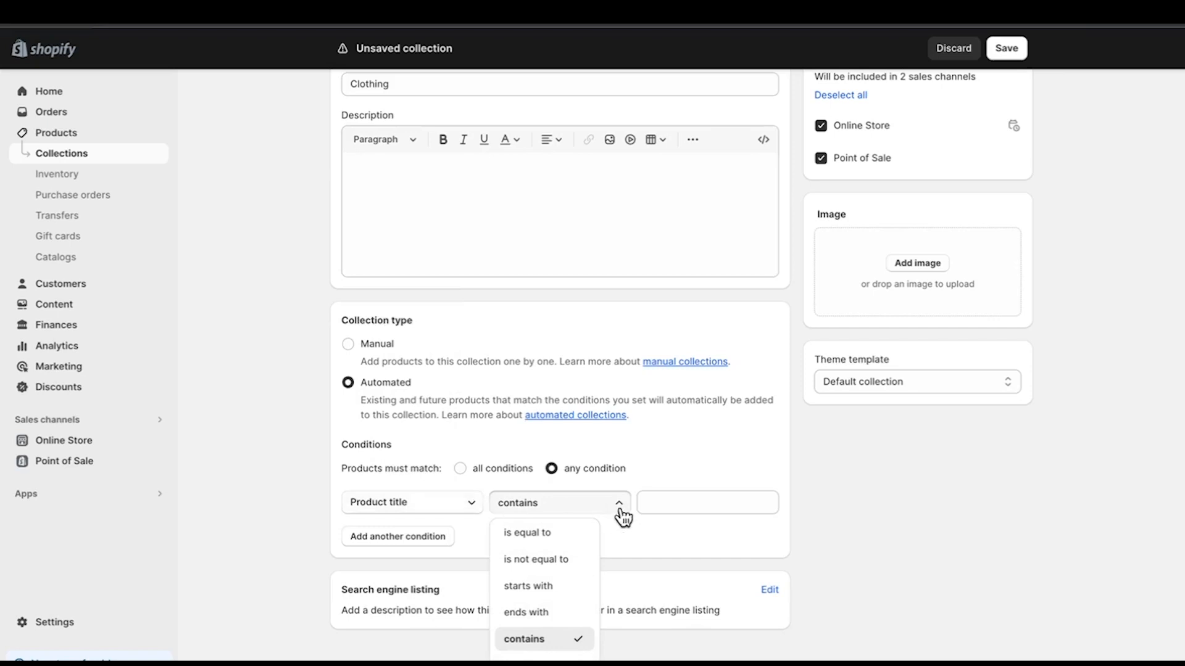
click(674, 505)
click(673, 508)
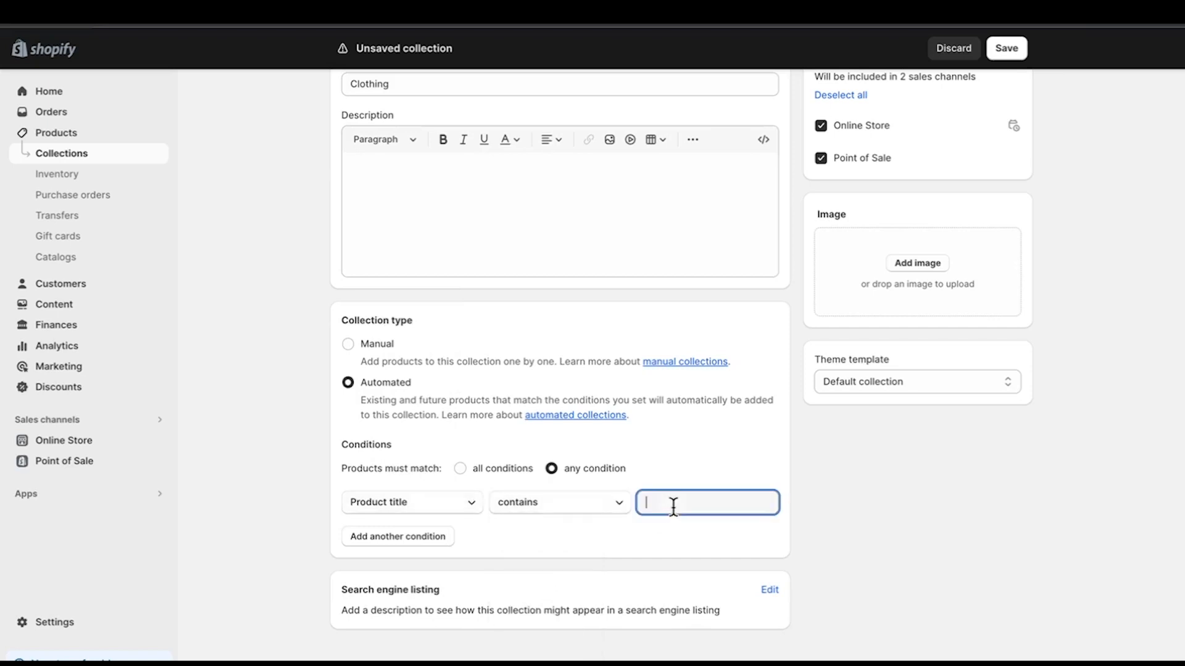
text(shirt)
Add a second collection condition: product tag is equal to "clothing".
click(428, 542)
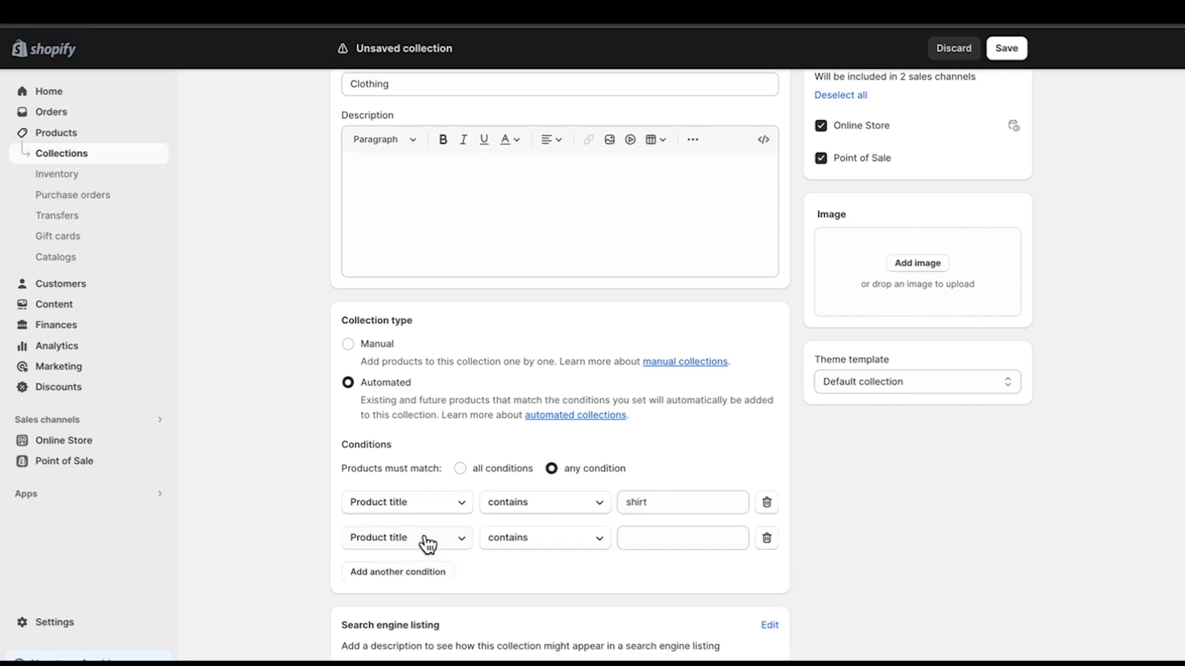
click(466, 542)
click(420, 375)
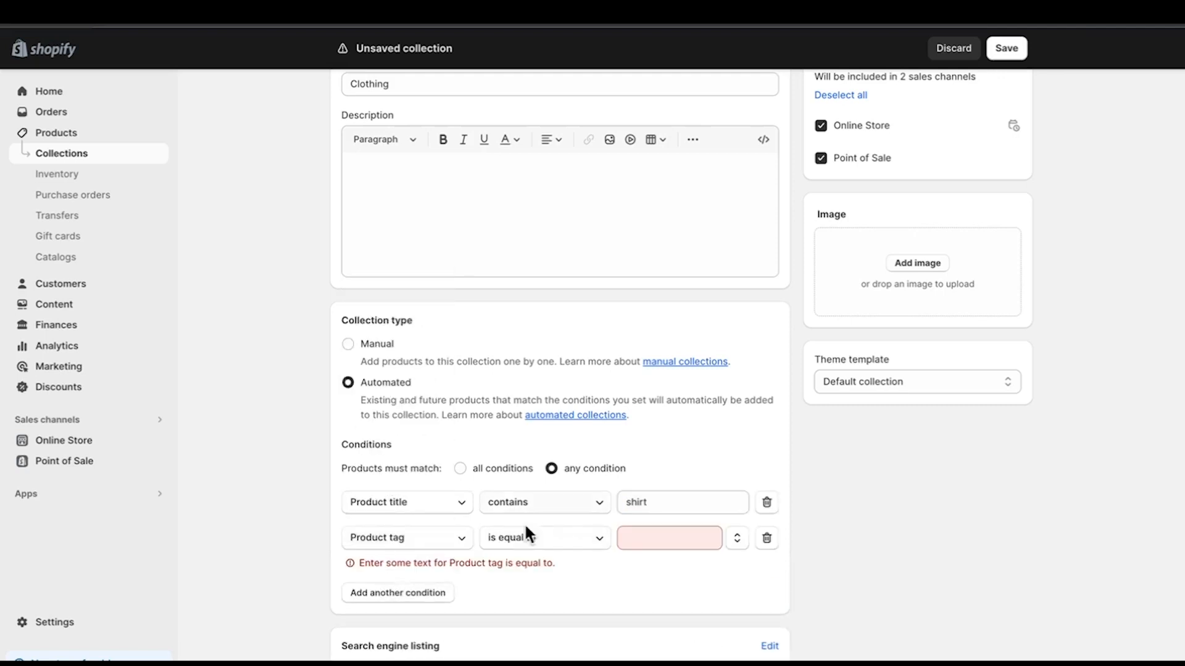
click(655, 540)
text(clothing)
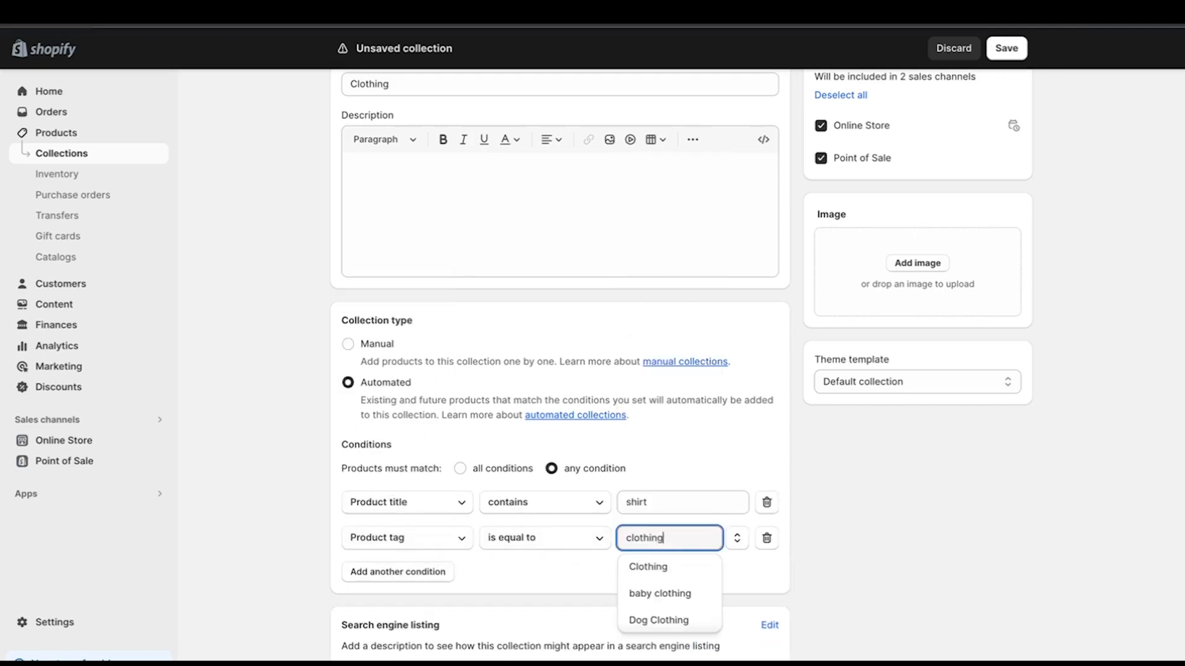
click(755, 572)
scroll(786, 580, down, 1)
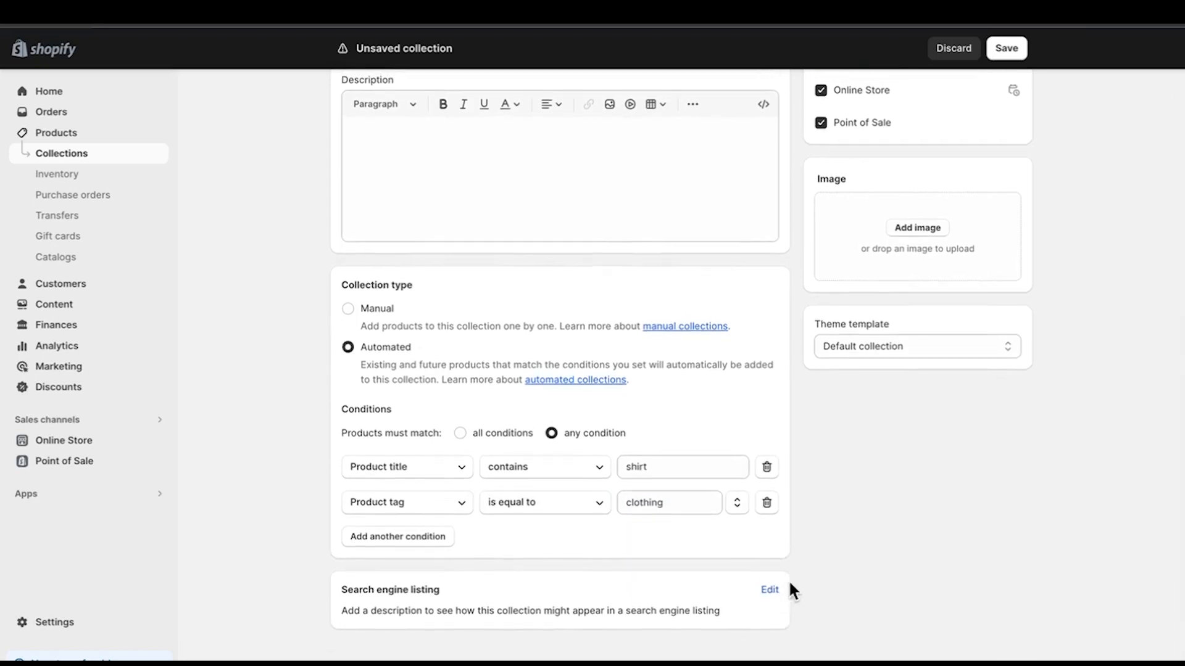
Open the search engine listing for editing and review its SEO title, SEO description and handle fields.
click(770, 588)
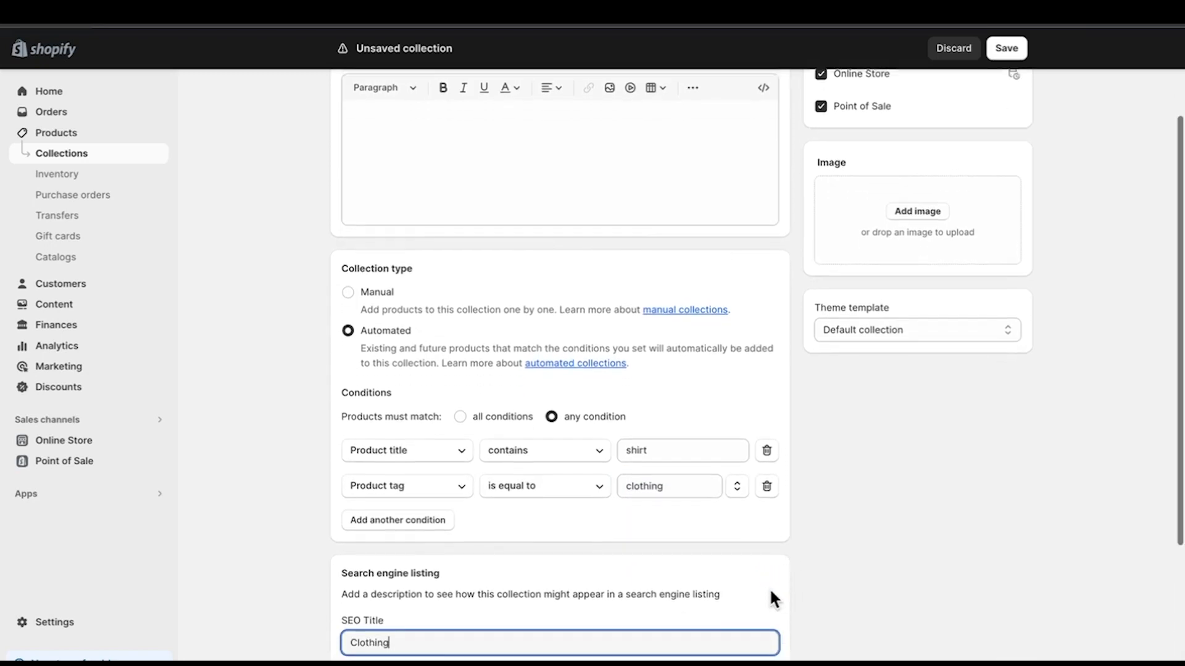
scroll(769, 588, down, 4)
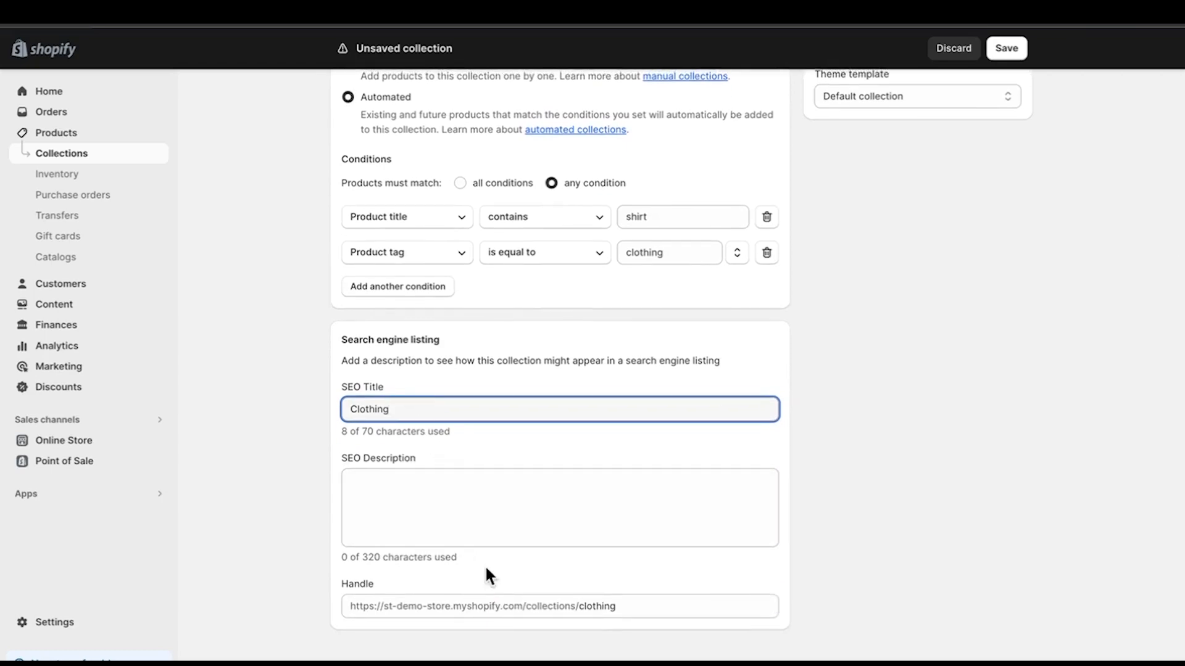
scroll(916, 403, up, 6)
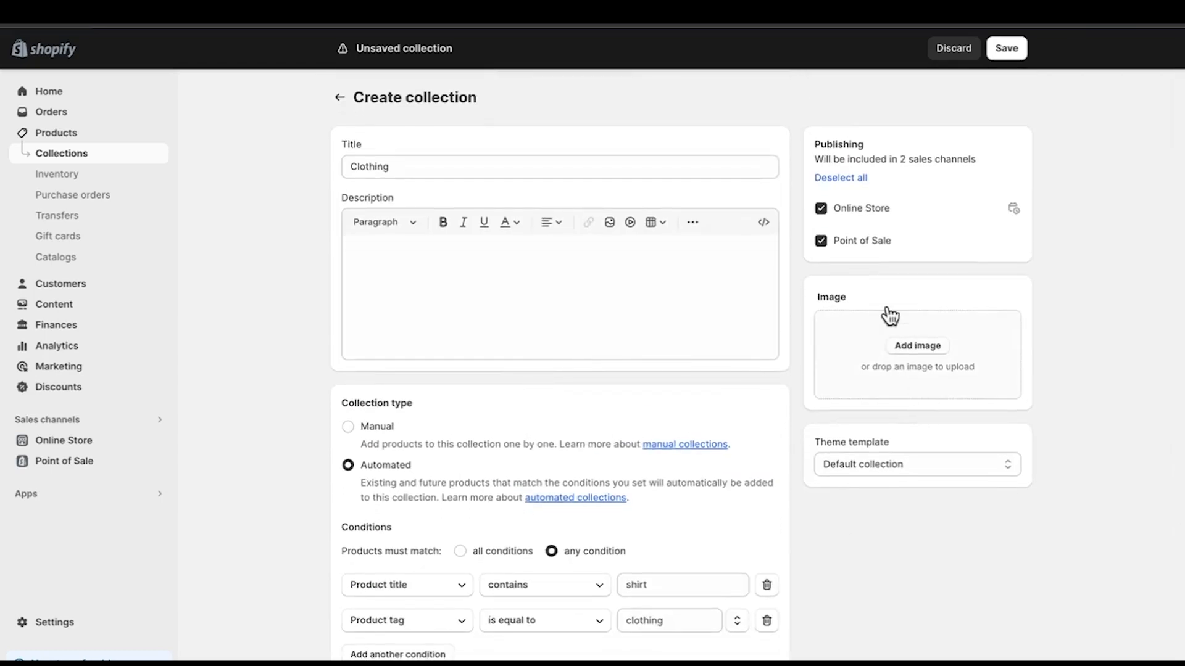
Save the automated Clothing collection with both the Online Store and Point of Sale channels selected.
click(837, 179)
click(838, 181)
scroll(981, 507, down, 1)
scroll(980, 507, down, 5)
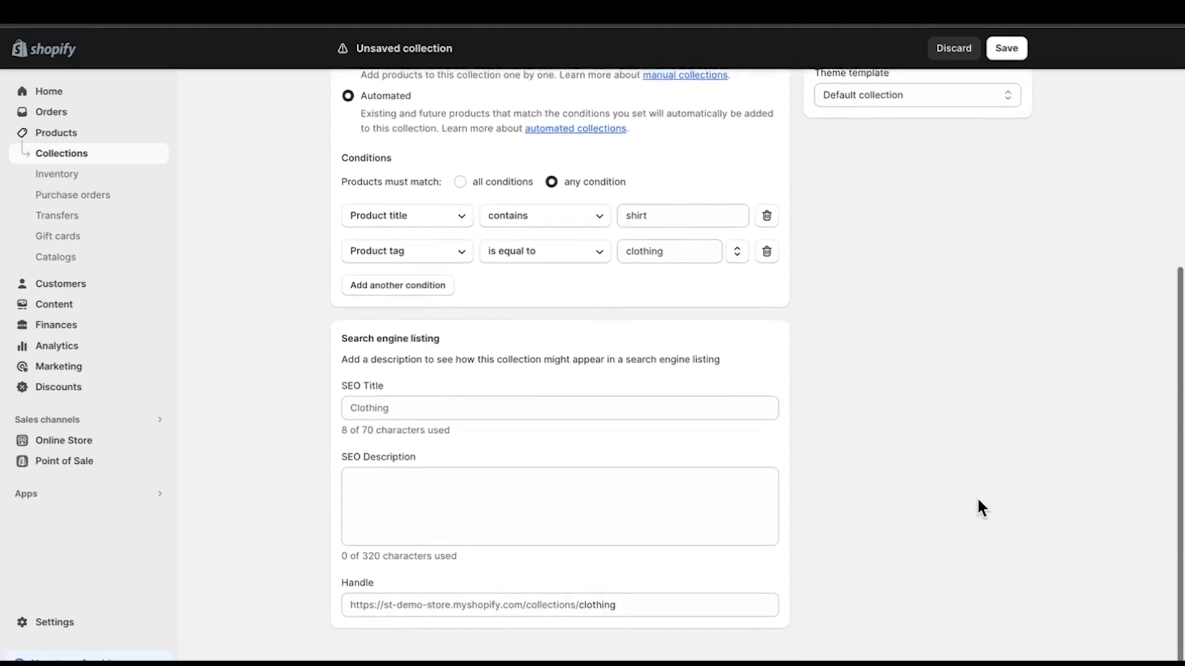
click(1015, 664)
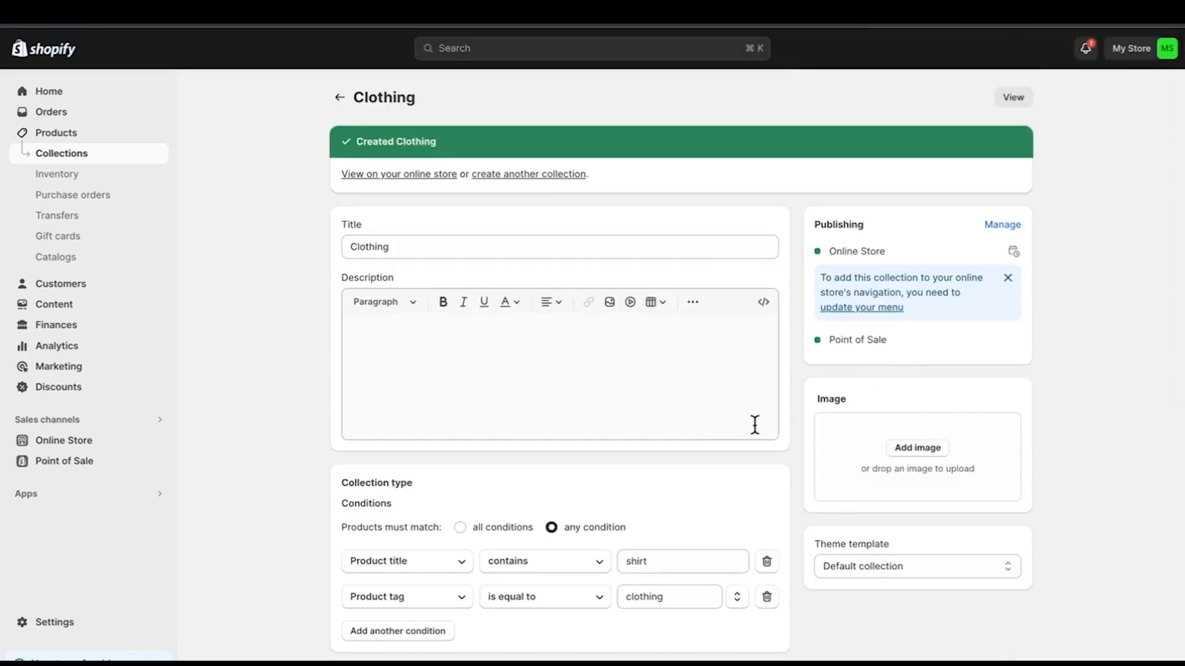
Sort the products in the automated Clothing collection by Newest.
scroll(693, 456, down, 2)
scroll(695, 460, down, 6)
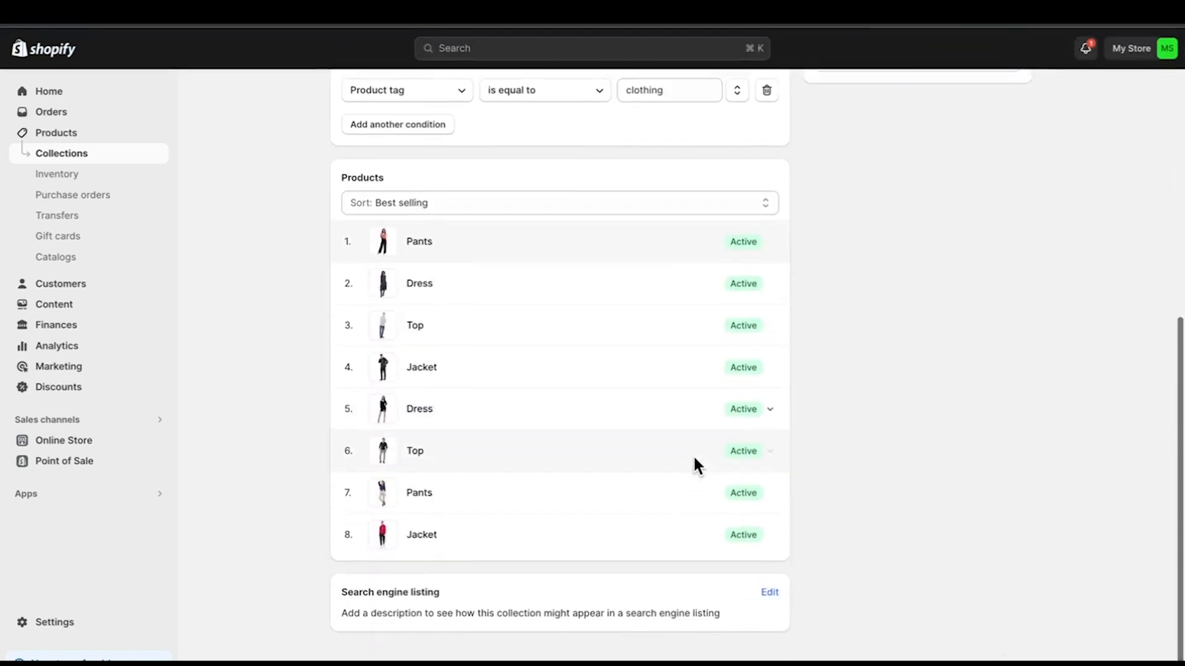
click(538, 198)
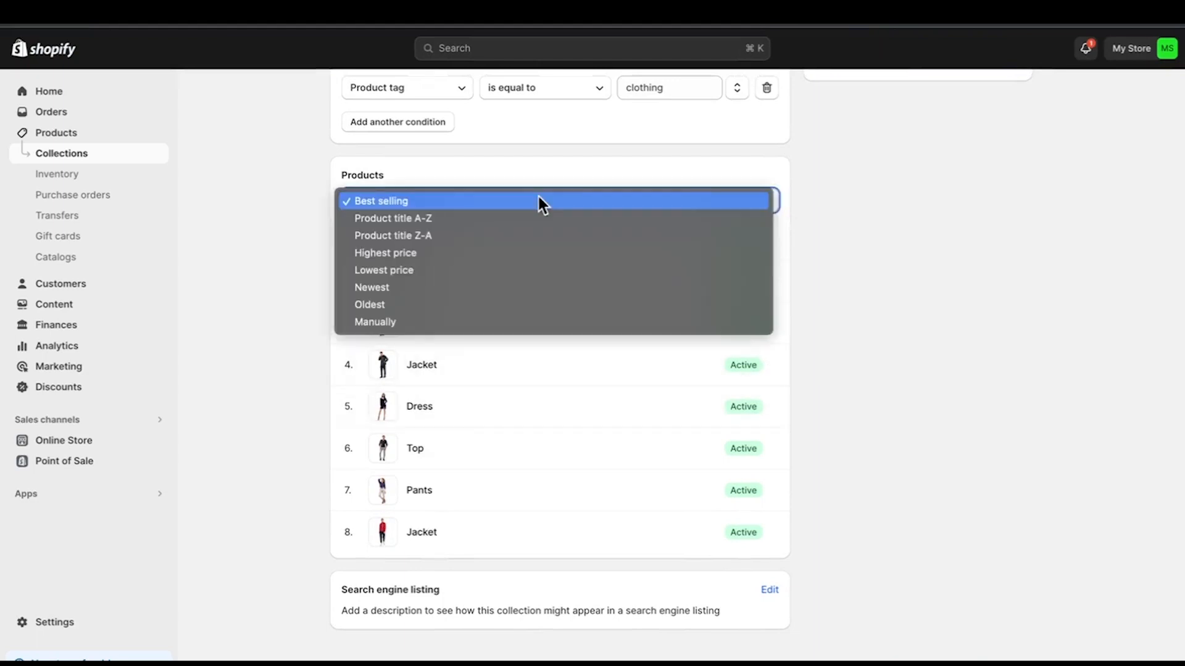
click(476, 288)
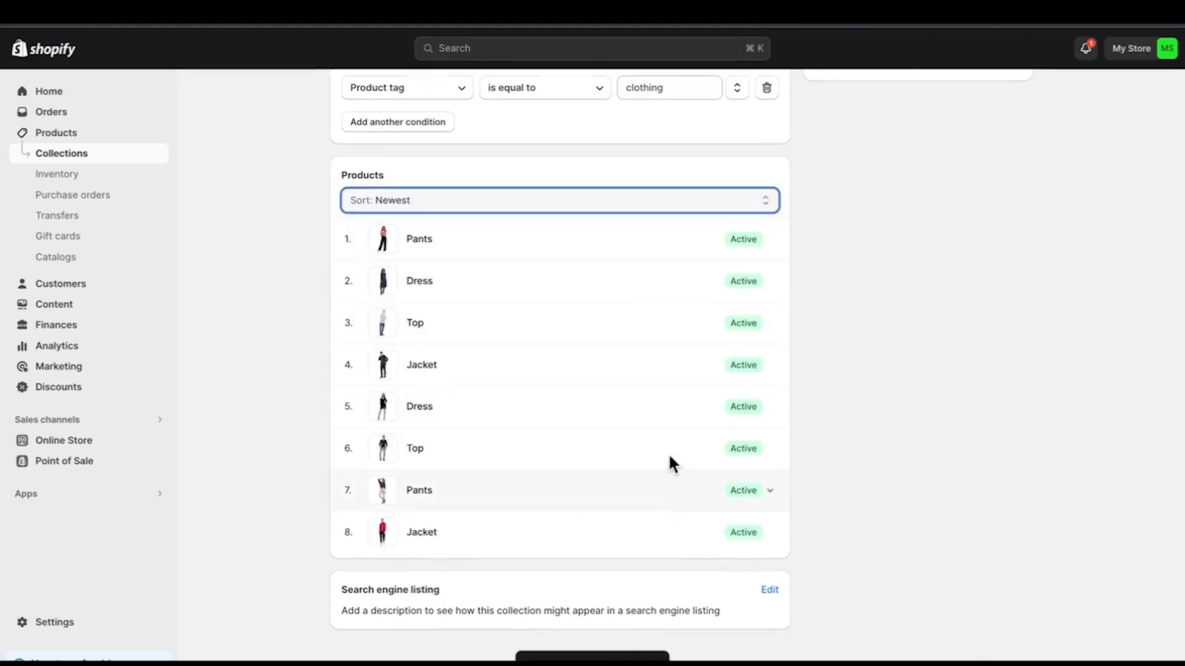
click(912, 477)
scroll(912, 477, up, 8)
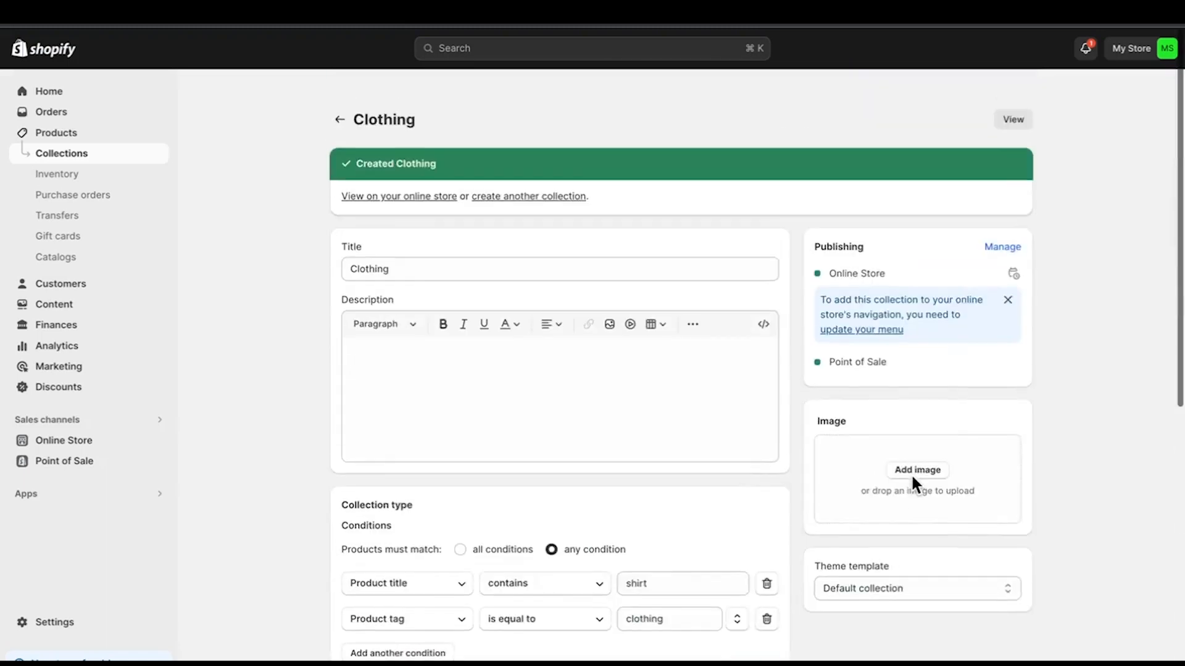
Create another collection titled "Clothing" with the manual collection type and an empty description, and save it.
click(339, 100)
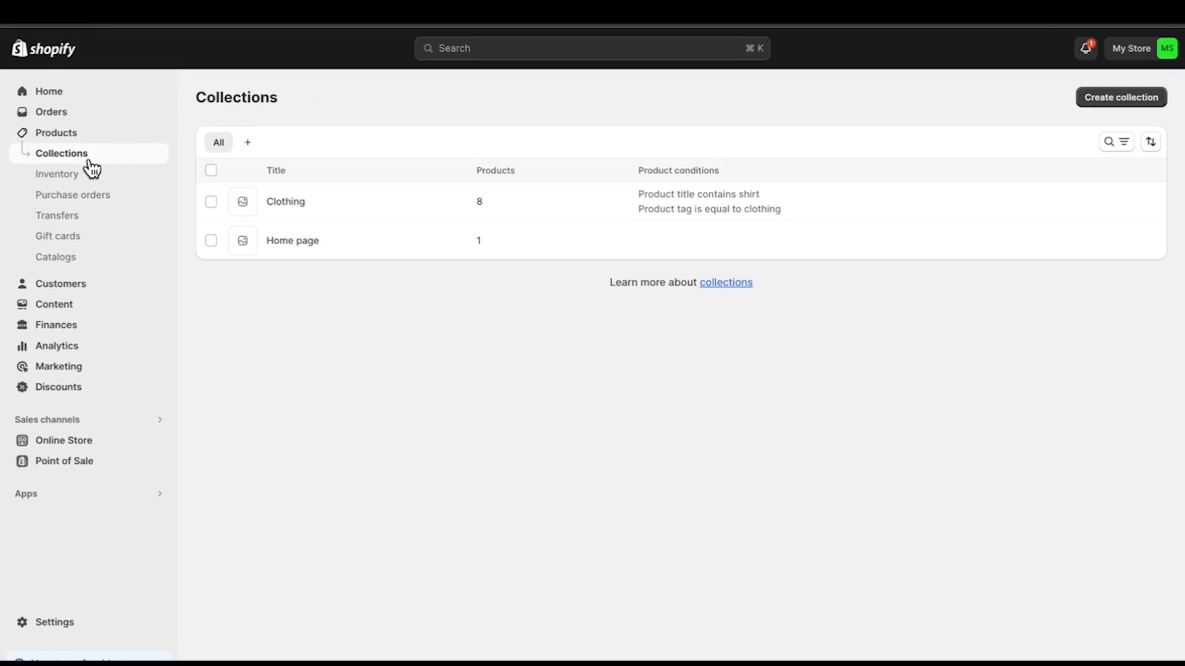
click(1098, 100)
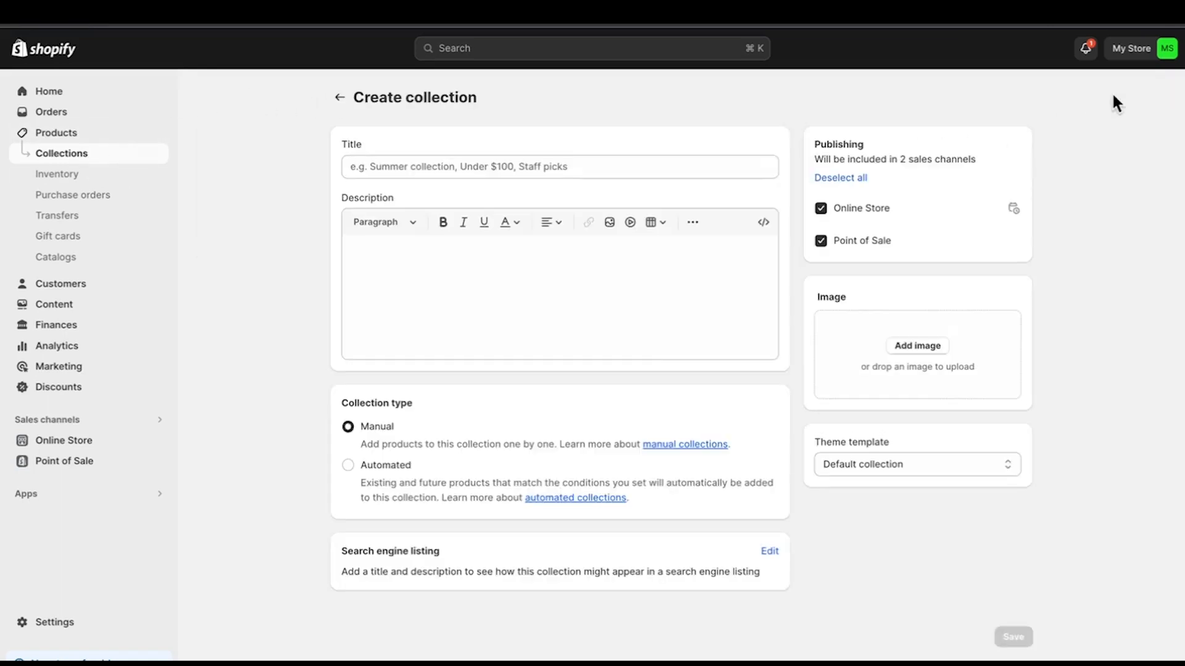
click(591, 168)
text(Cl)
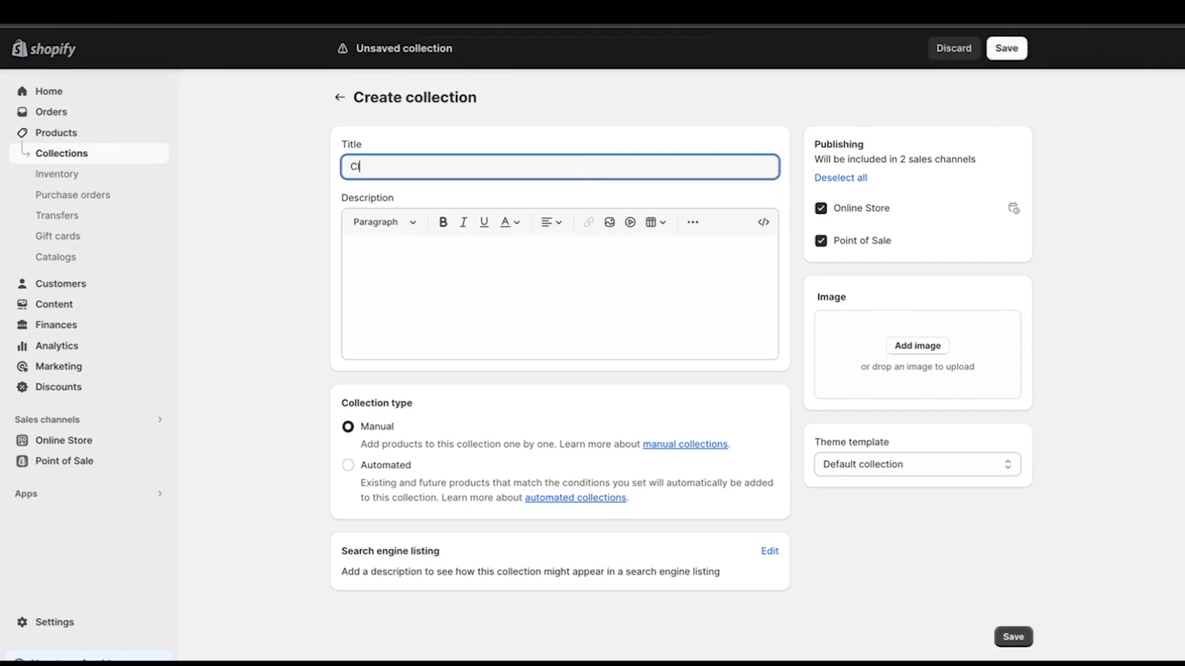
text(othing)
click(642, 292)
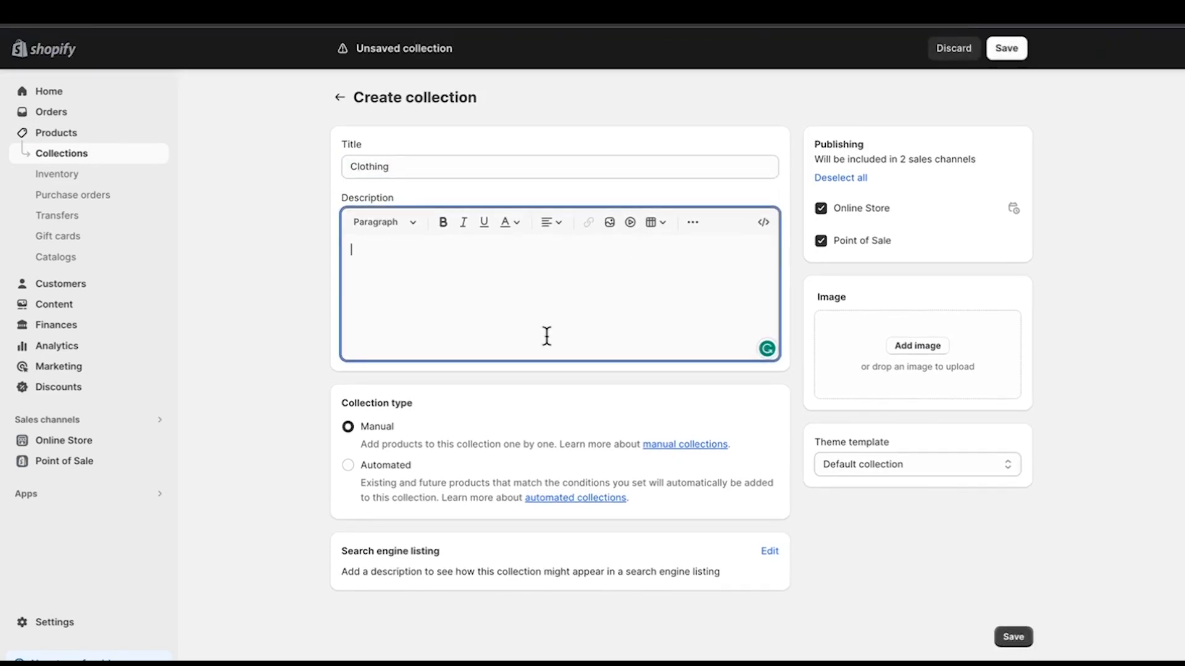
click(524, 366)
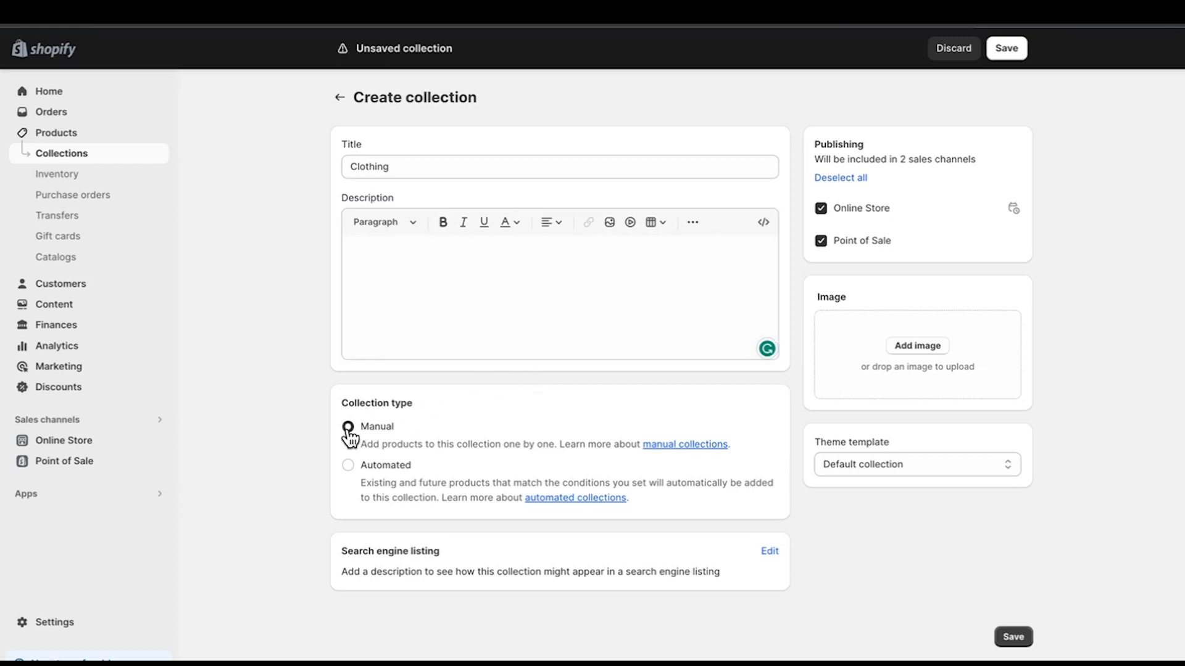
click(1024, 635)
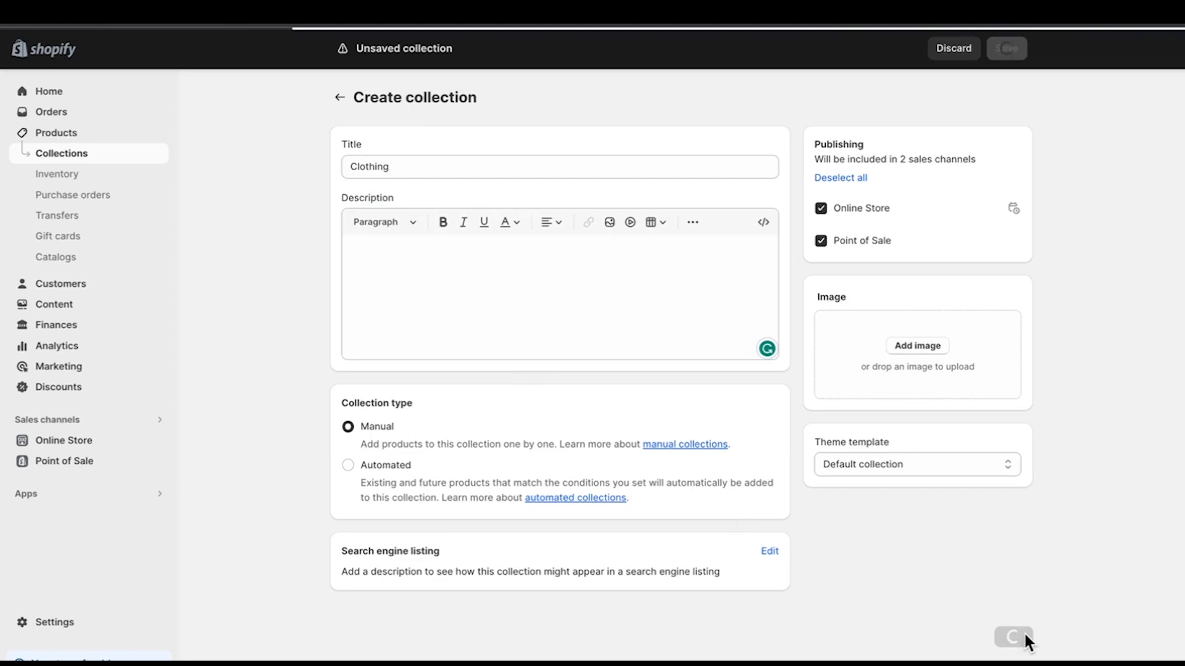
Add the products Baby Girl Clothing and Boots to the manual Clothing collection.
scroll(823, 487, down, 2)
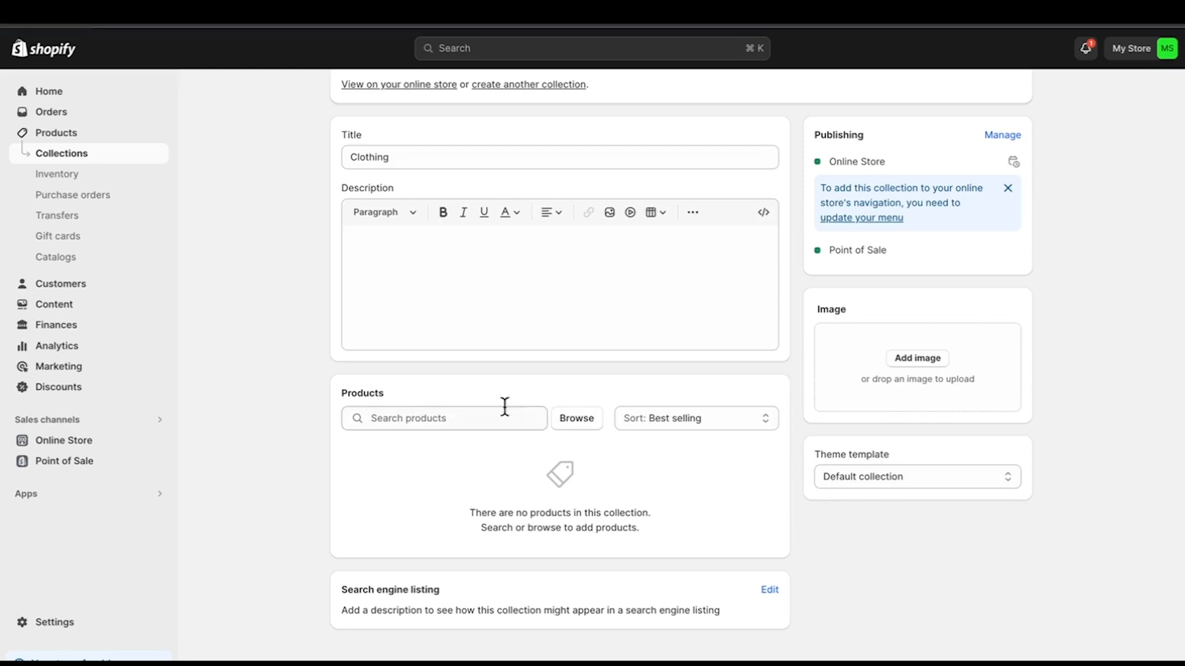
click(502, 416)
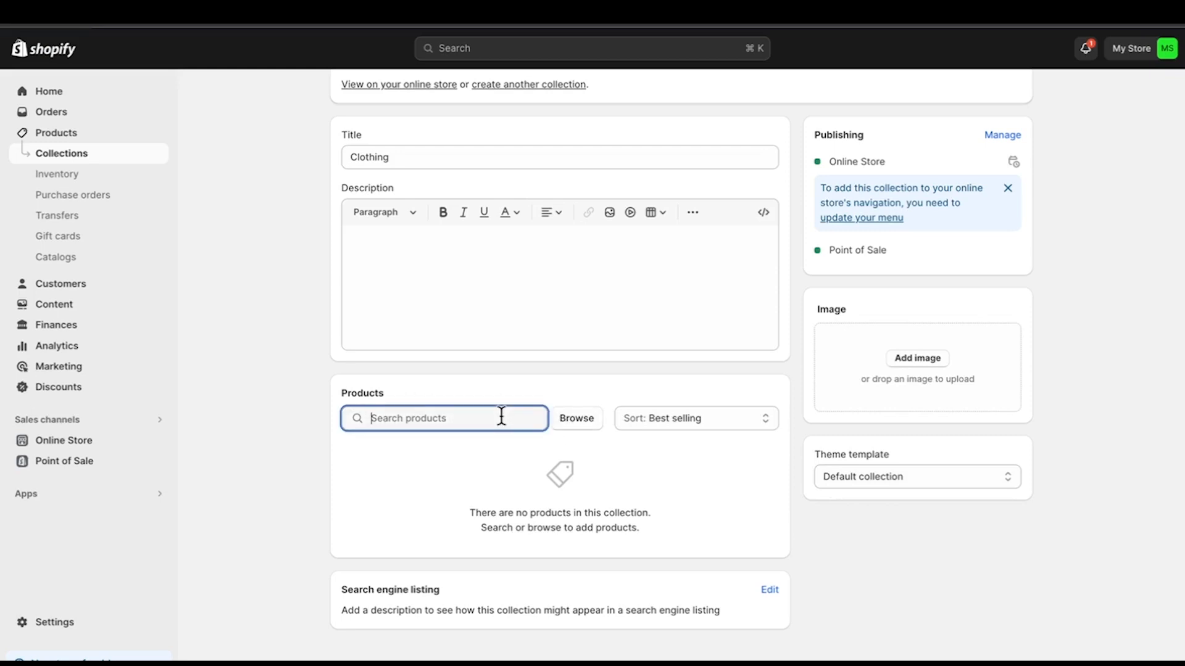
click(558, 425)
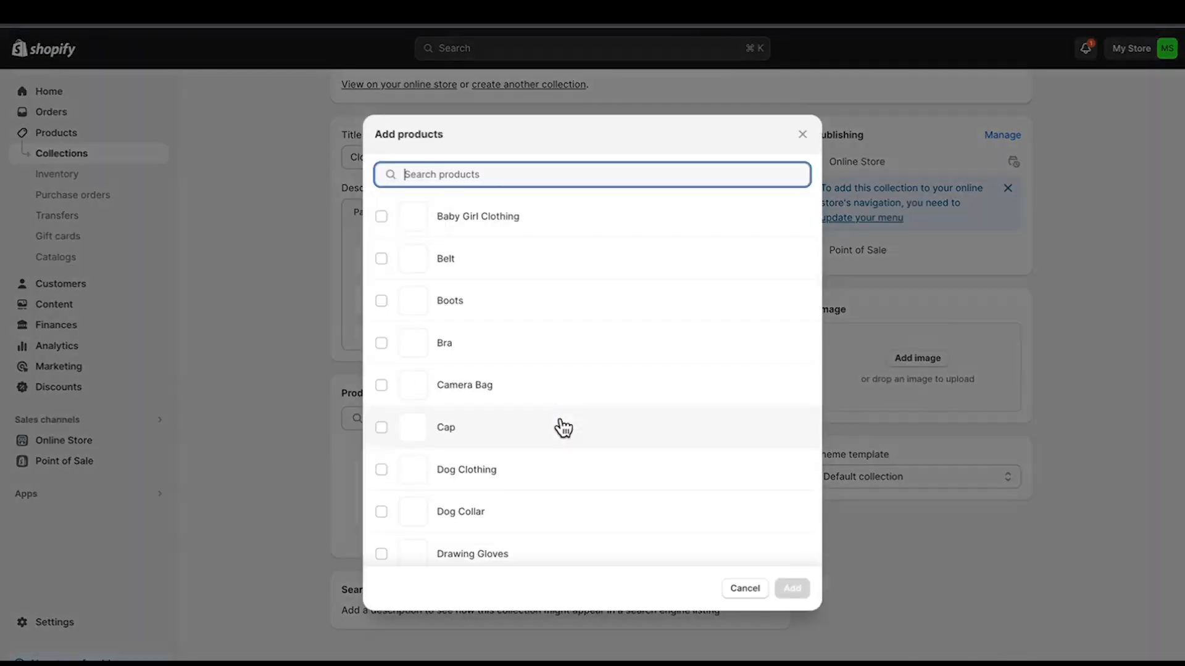
click(381, 216)
click(381, 301)
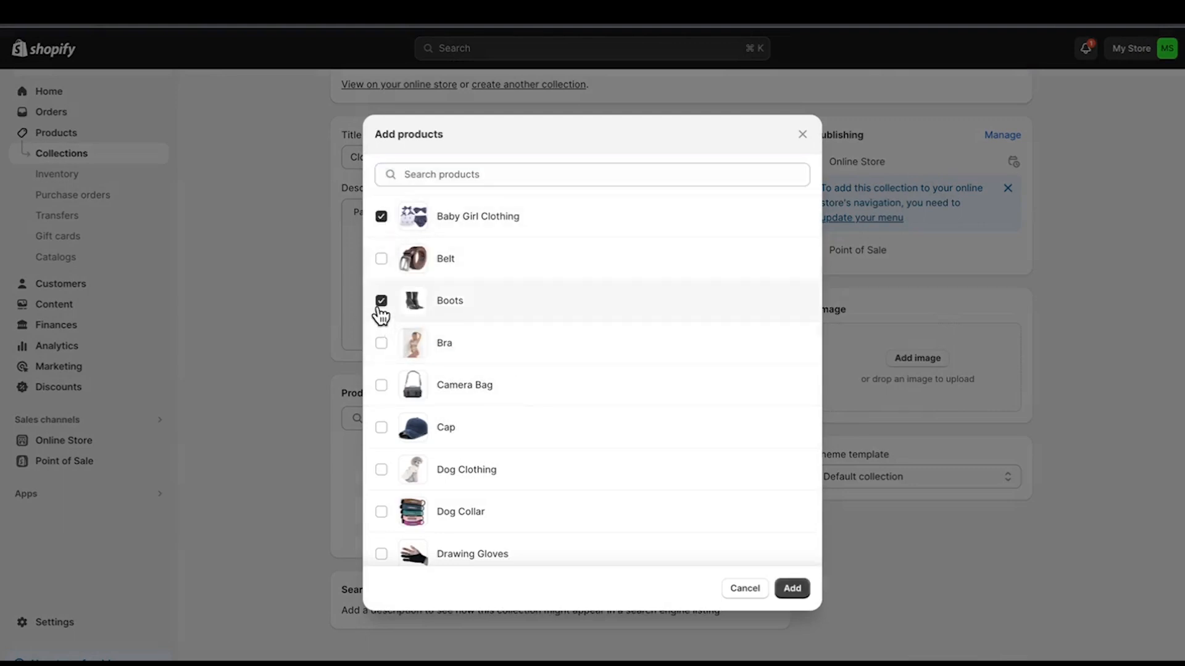
click(793, 588)
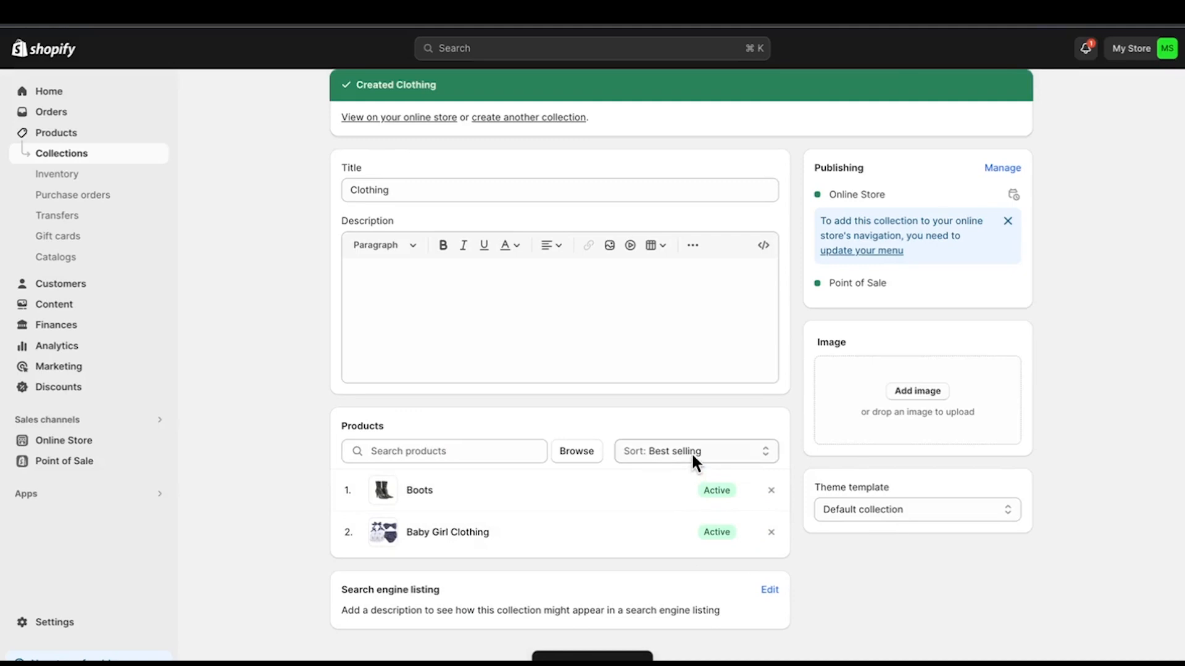
Add the two Dress products listed before Earbuds to the manual Clothing collection.
click(577, 456)
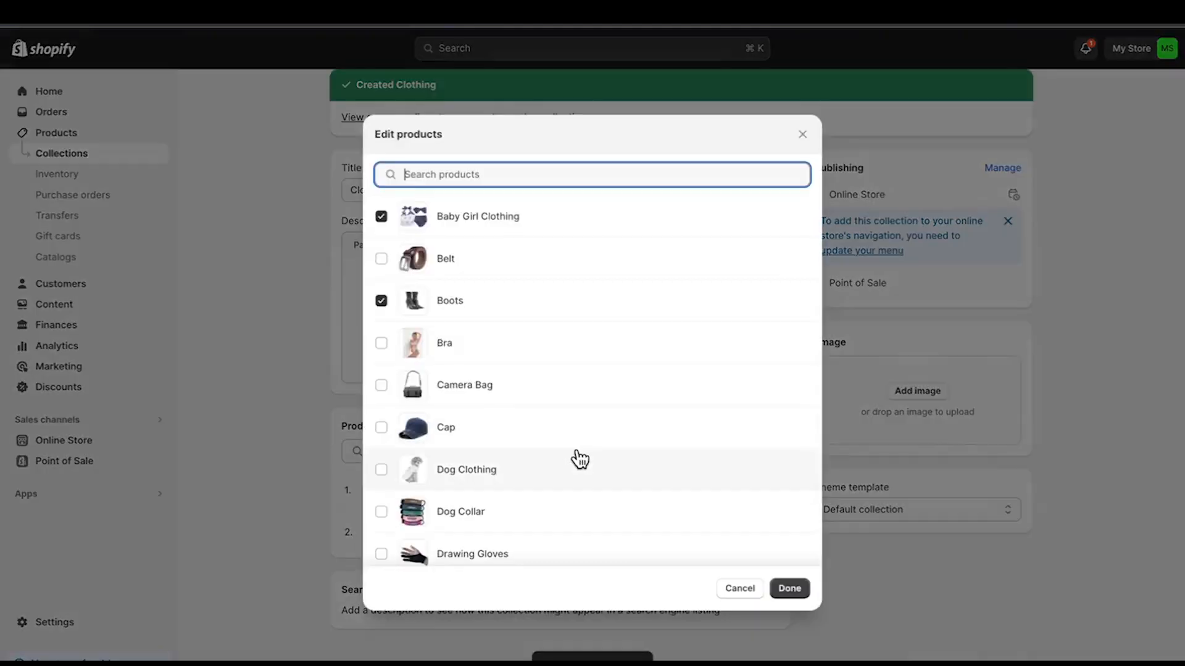
scroll(578, 458, down, 4)
click(381, 420)
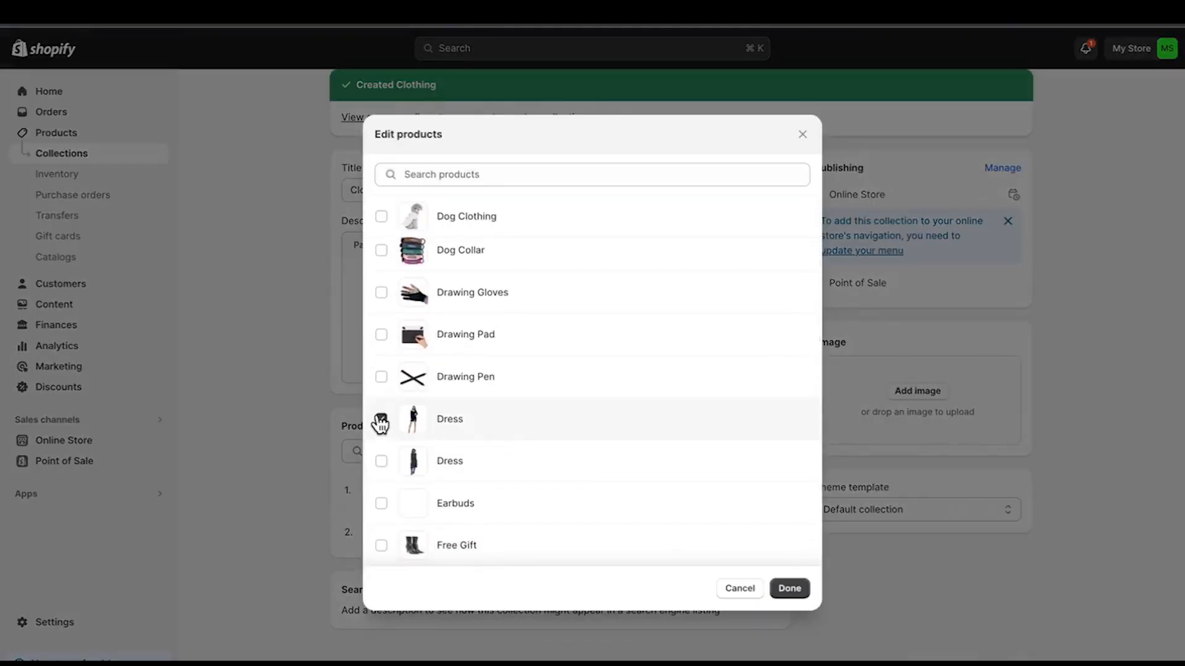
click(381, 461)
click(790, 588)
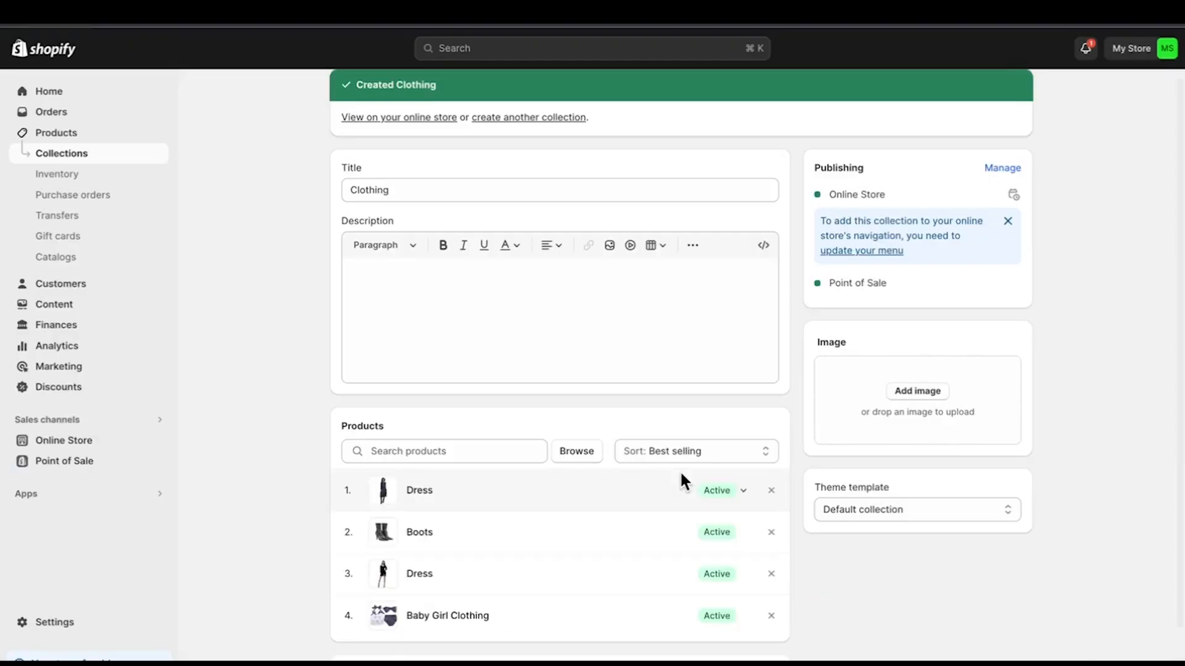
Set the collection's product sorting to Manually, move Baby Girl Clothing to the end, and swap the two Dress products.
scroll(680, 468, down, 2)
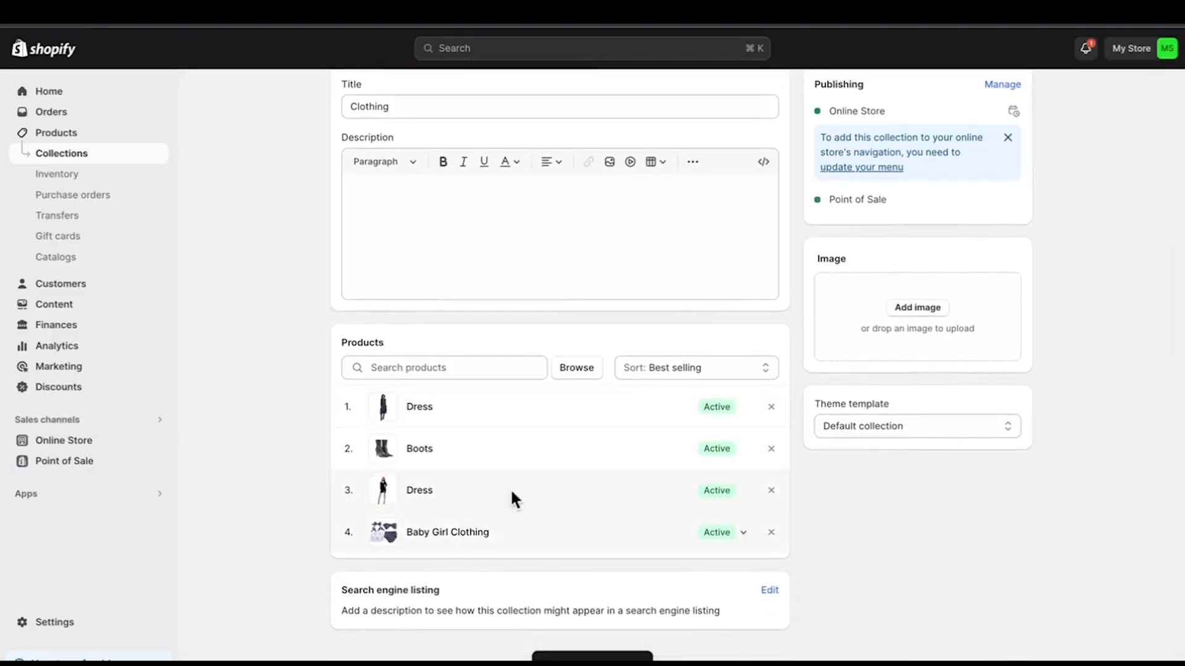
click(686, 373)
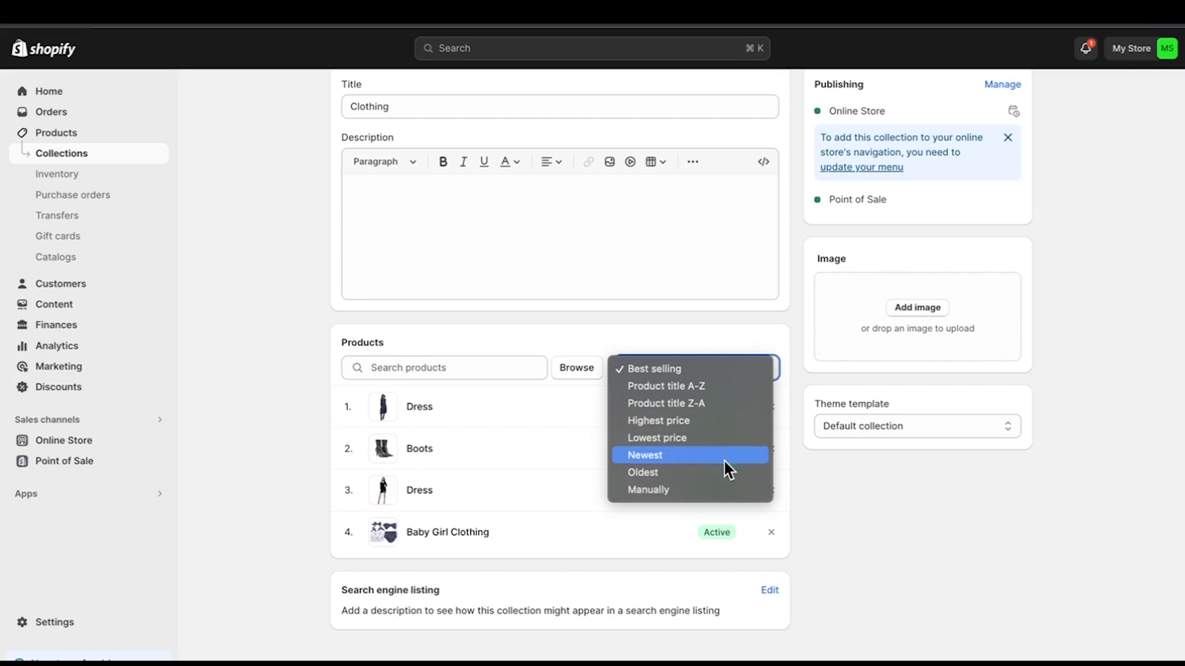
click(725, 491)
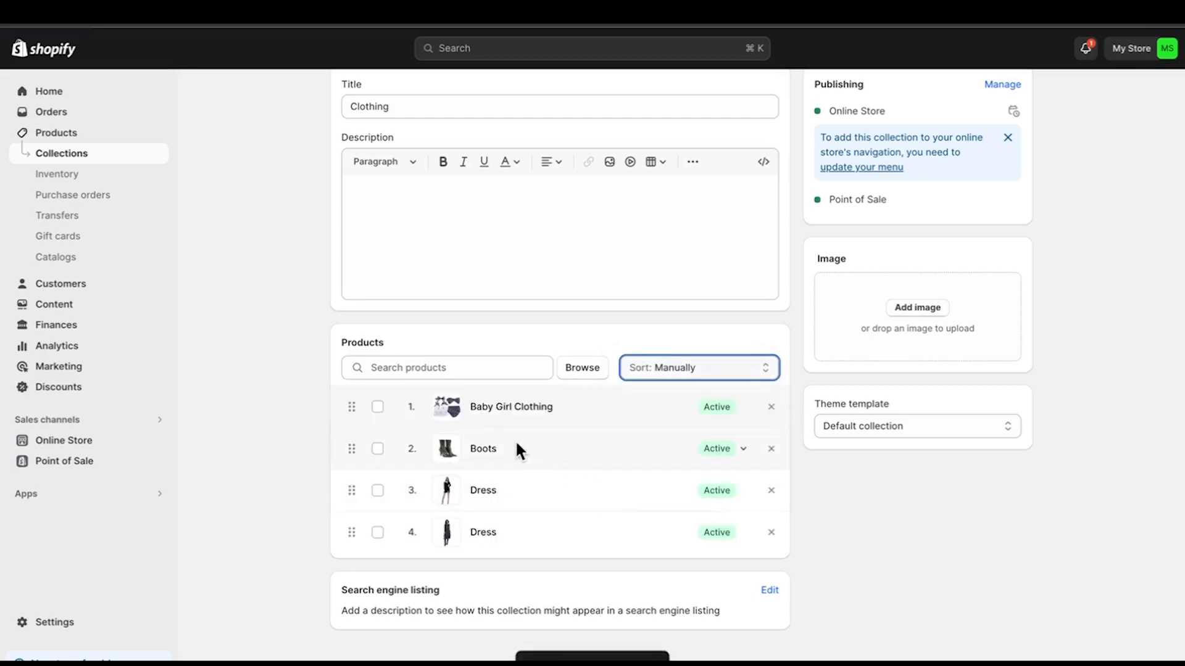
drag(352, 407, 351, 531)
drag(352, 449, 355, 501)
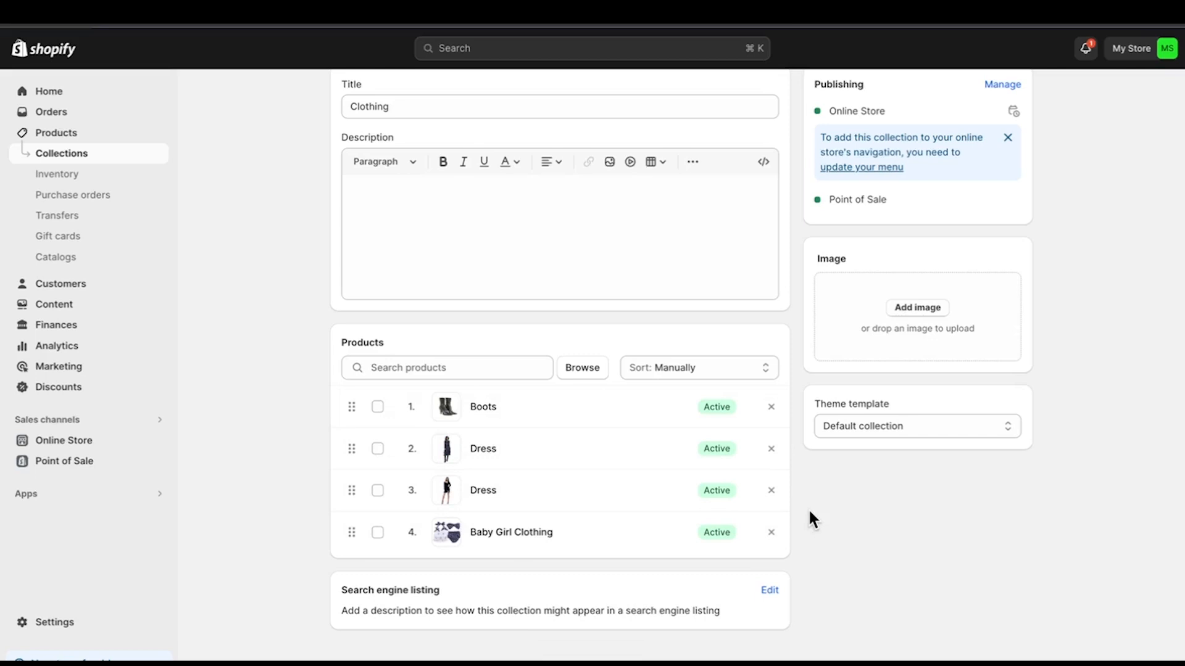
Exclude the manual Clothing collection from the Point of Sale channel and save it.
scroll(809, 508, up, 3)
click(1003, 225)
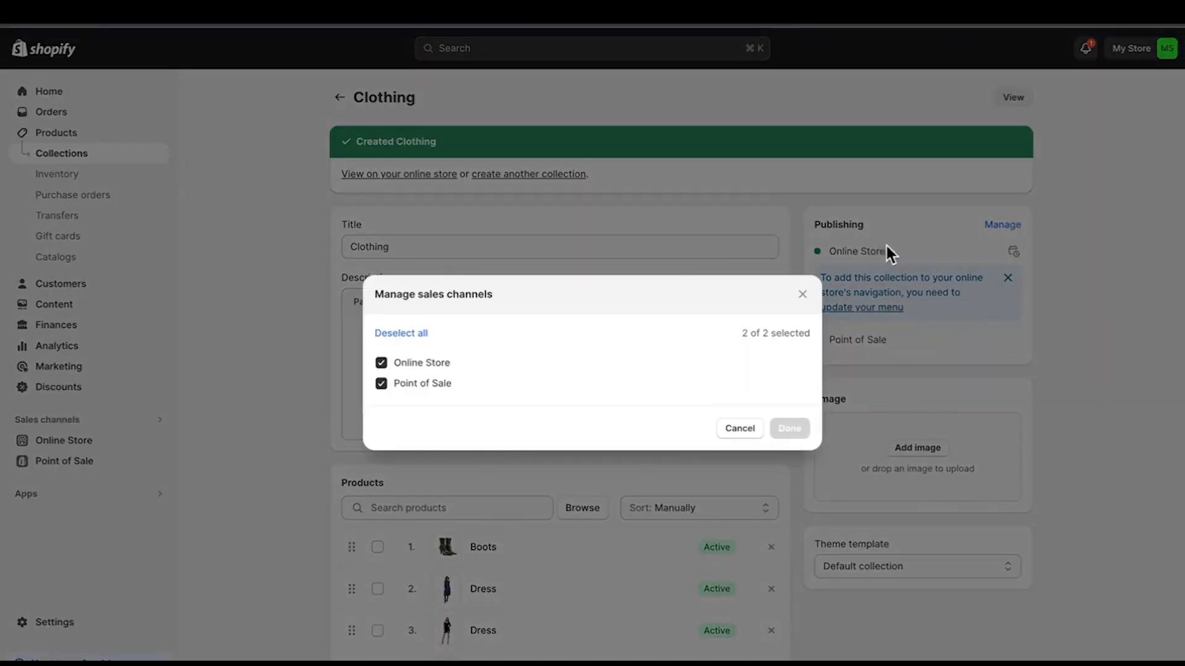
click(402, 386)
click(790, 428)
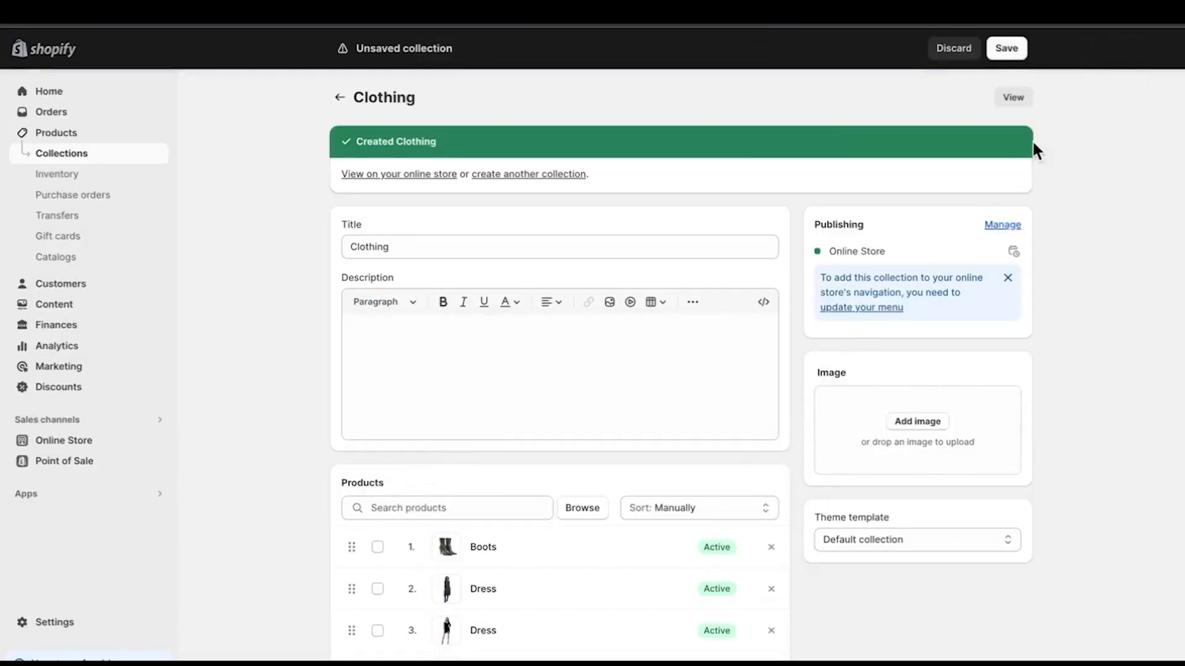
click(1006, 49)
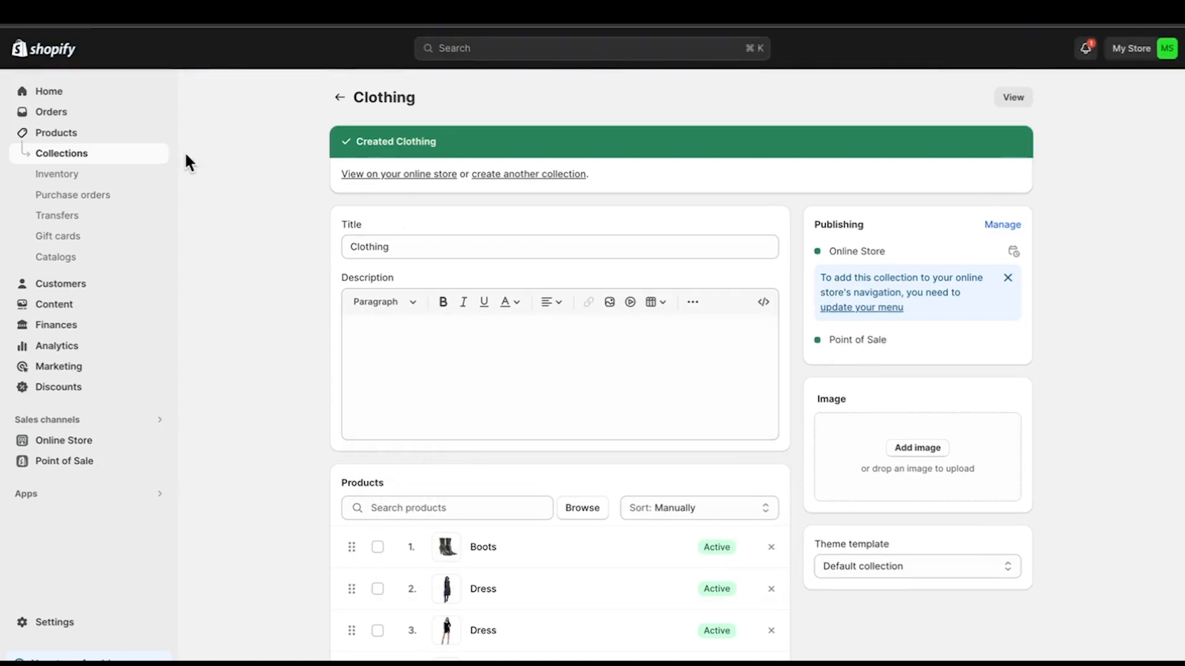
Add the products Baby Girl Clothing, Belt and Boots together to the Home page collection from the product list.
click(71, 134)
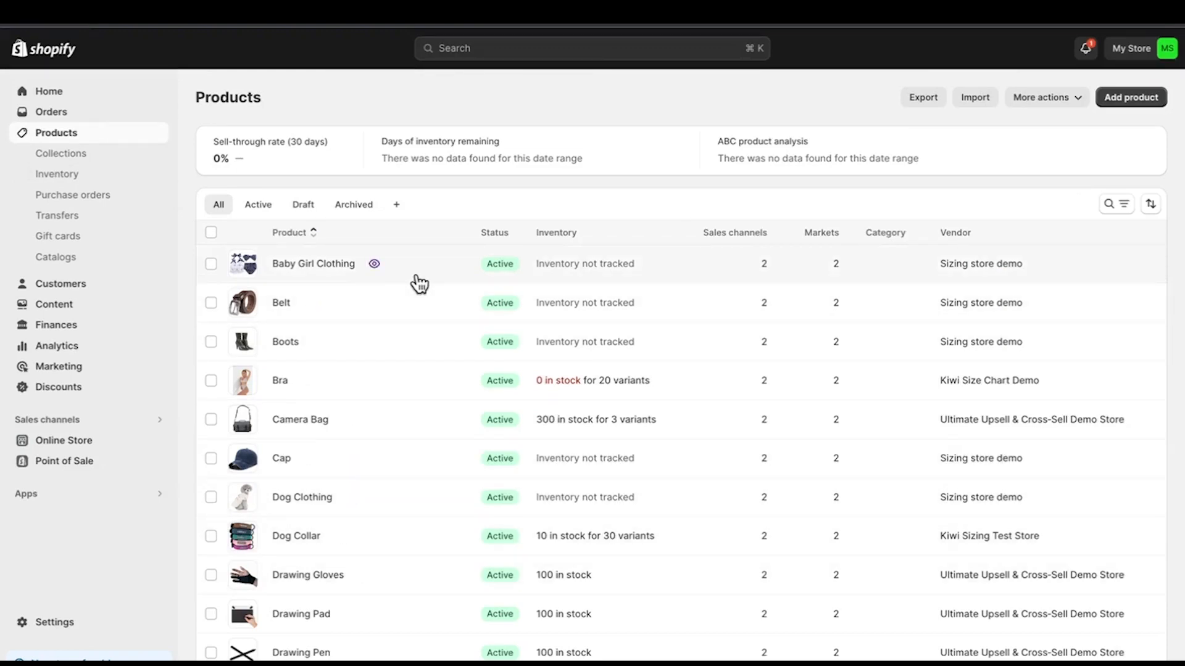
click(211, 265)
click(211, 303)
click(211, 341)
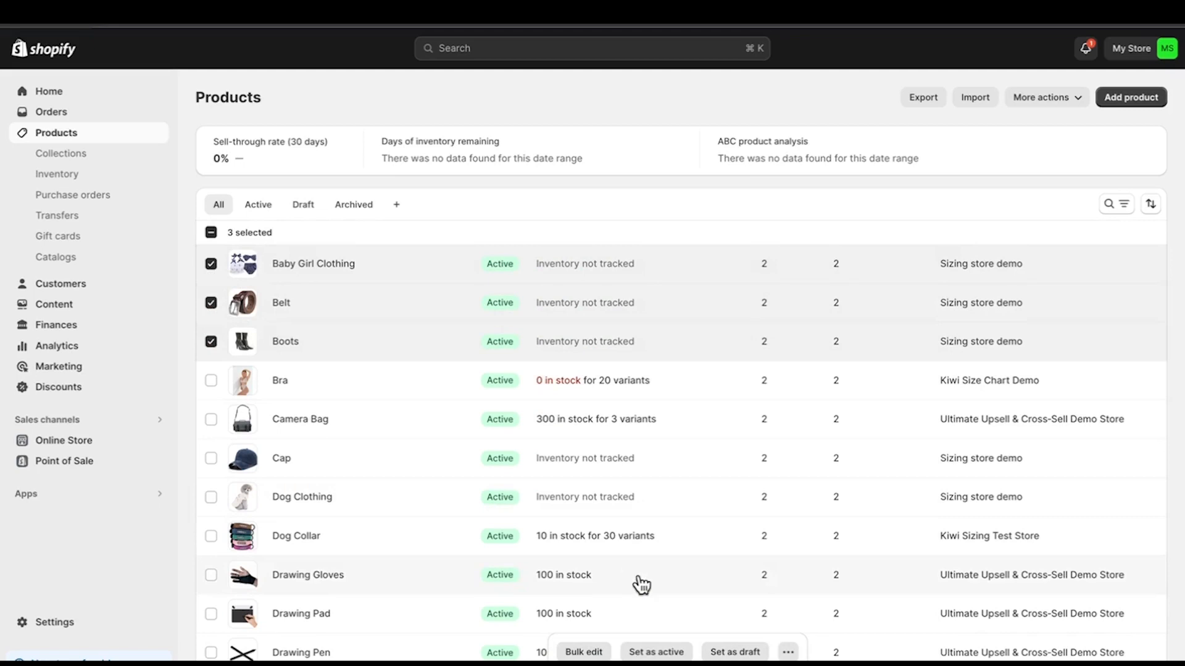
click(788, 652)
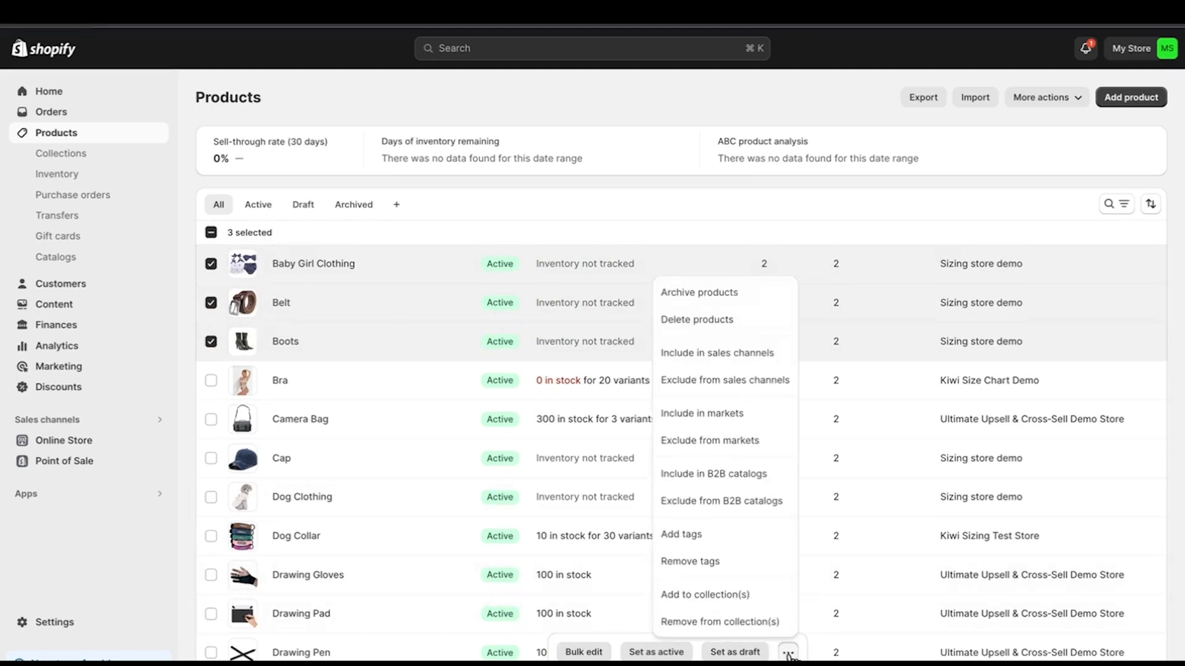
click(754, 596)
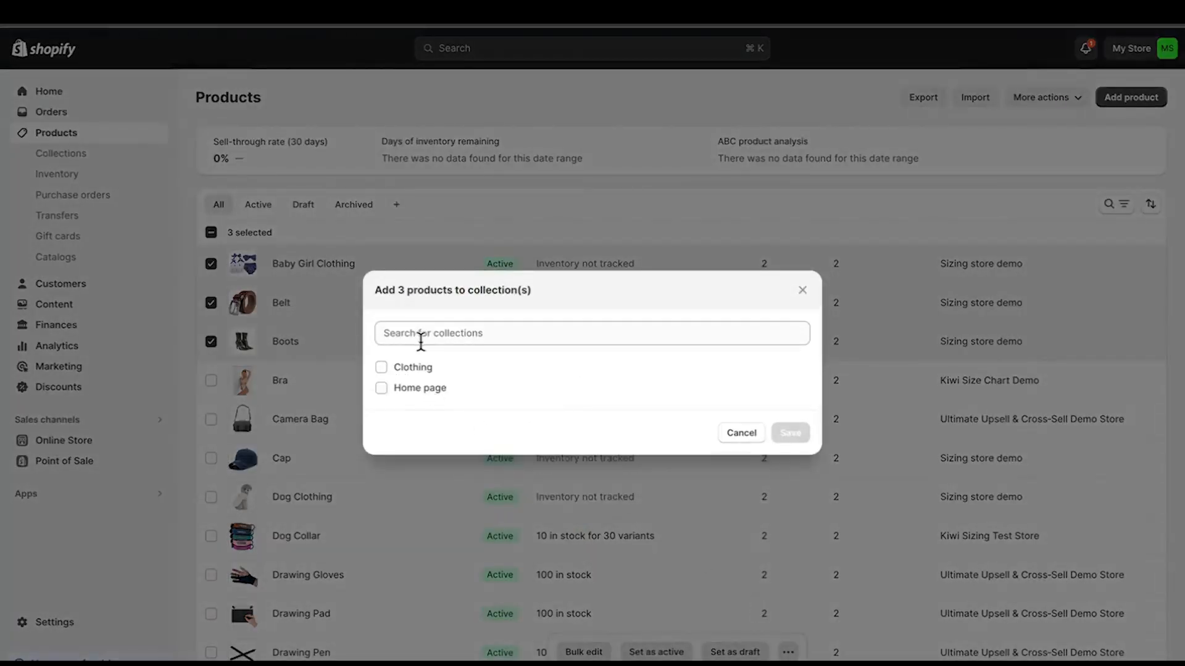
click(381, 368)
click(381, 332)
click(381, 387)
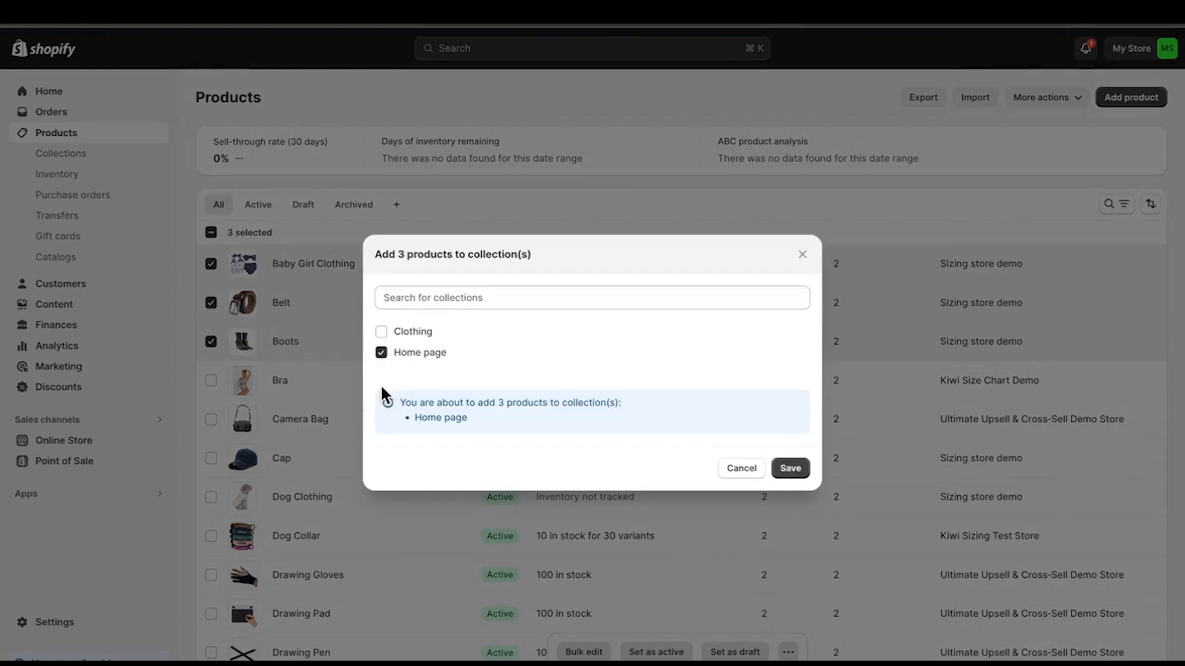
click(789, 470)
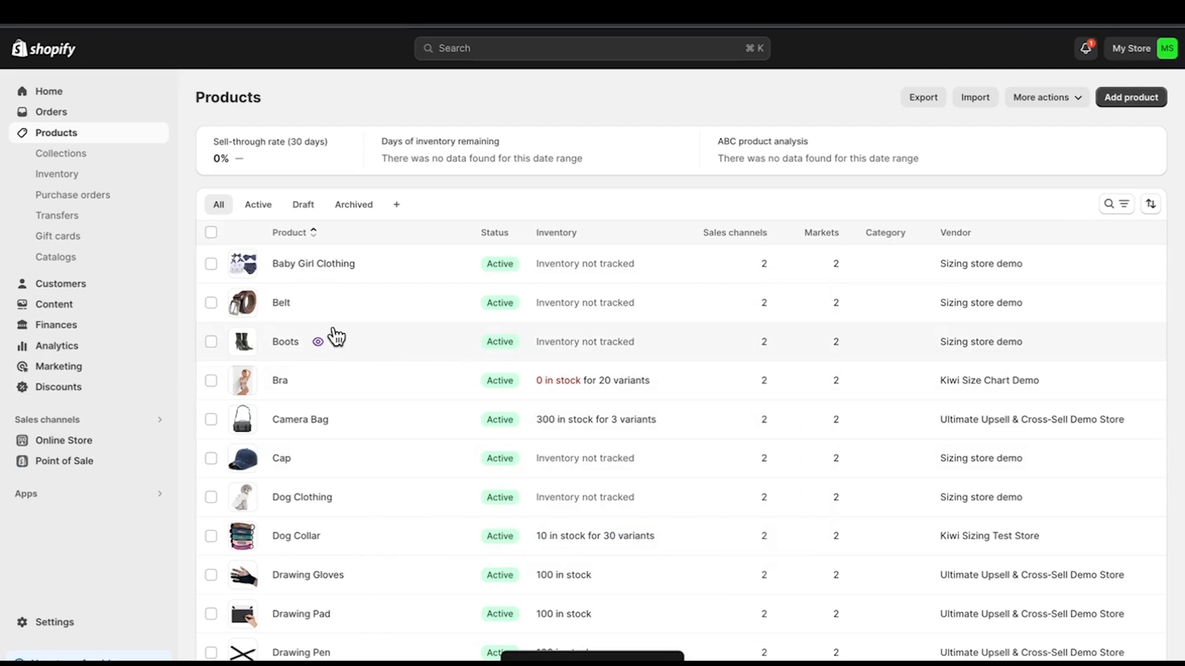
Remove the Boots product from the Clothing collection on its product page, save it, and return to the list of collections.
click(286, 343)
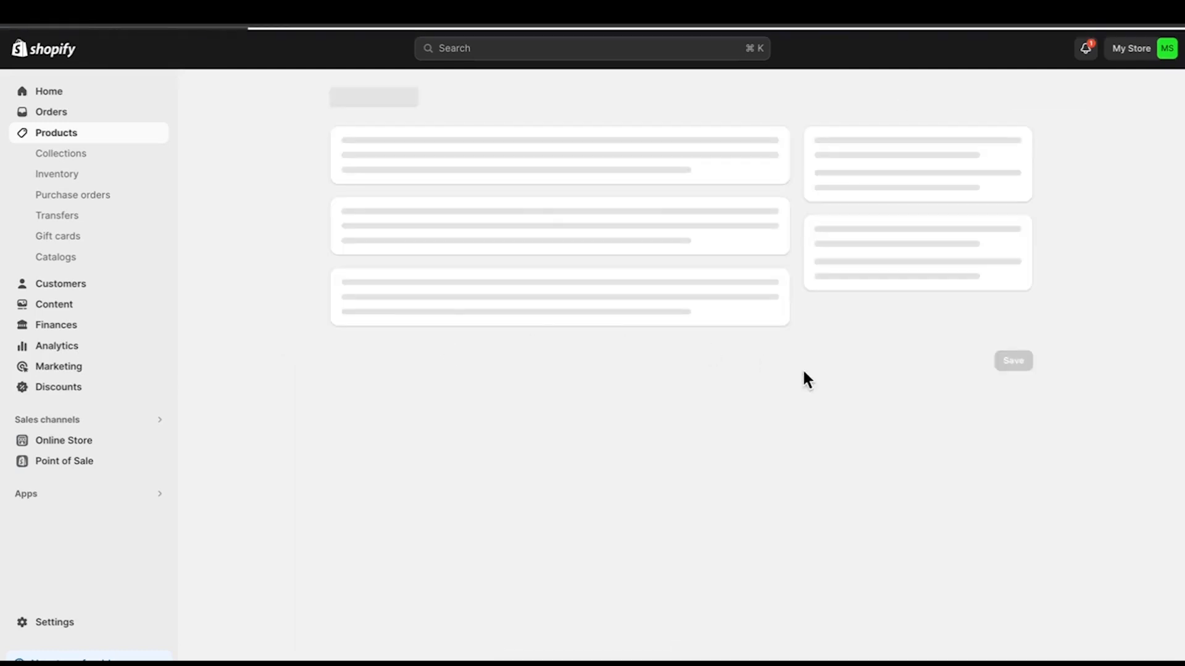
scroll(963, 428, down, 4)
scroll(961, 424, down, 2)
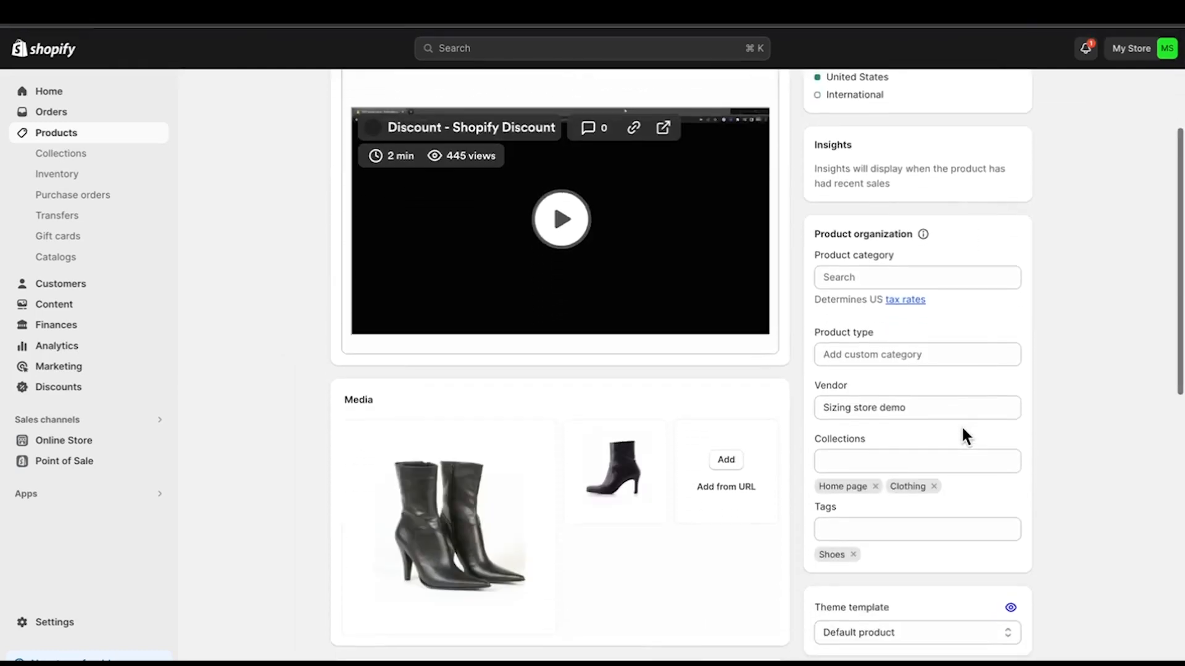
click(925, 415)
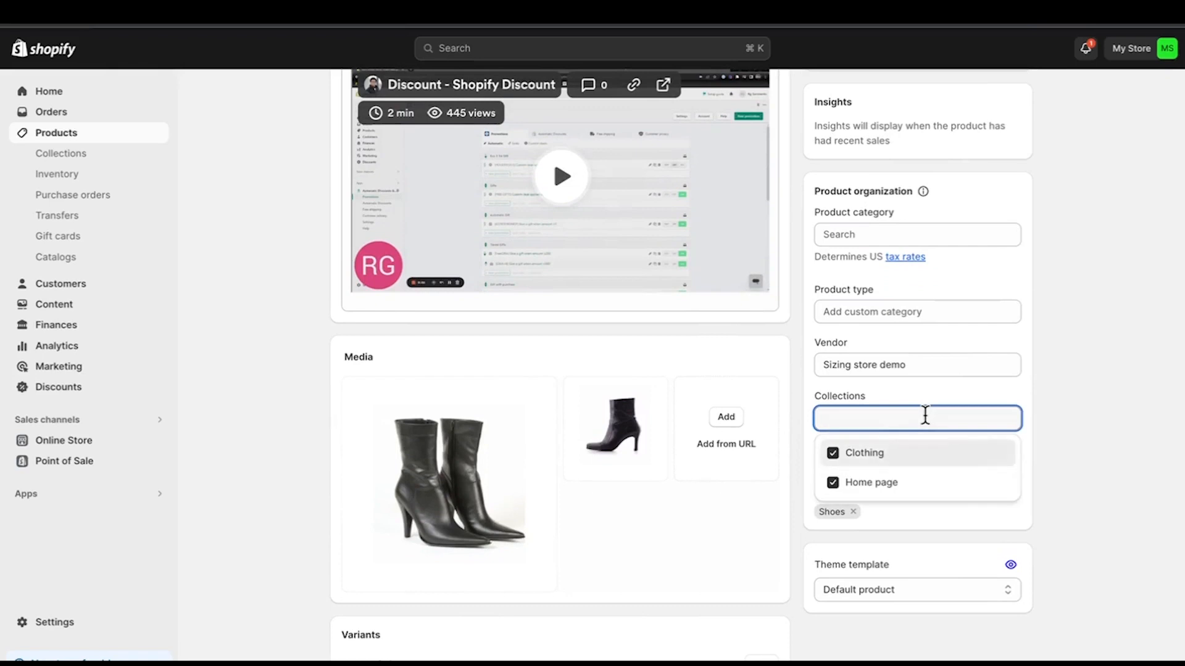
click(835, 455)
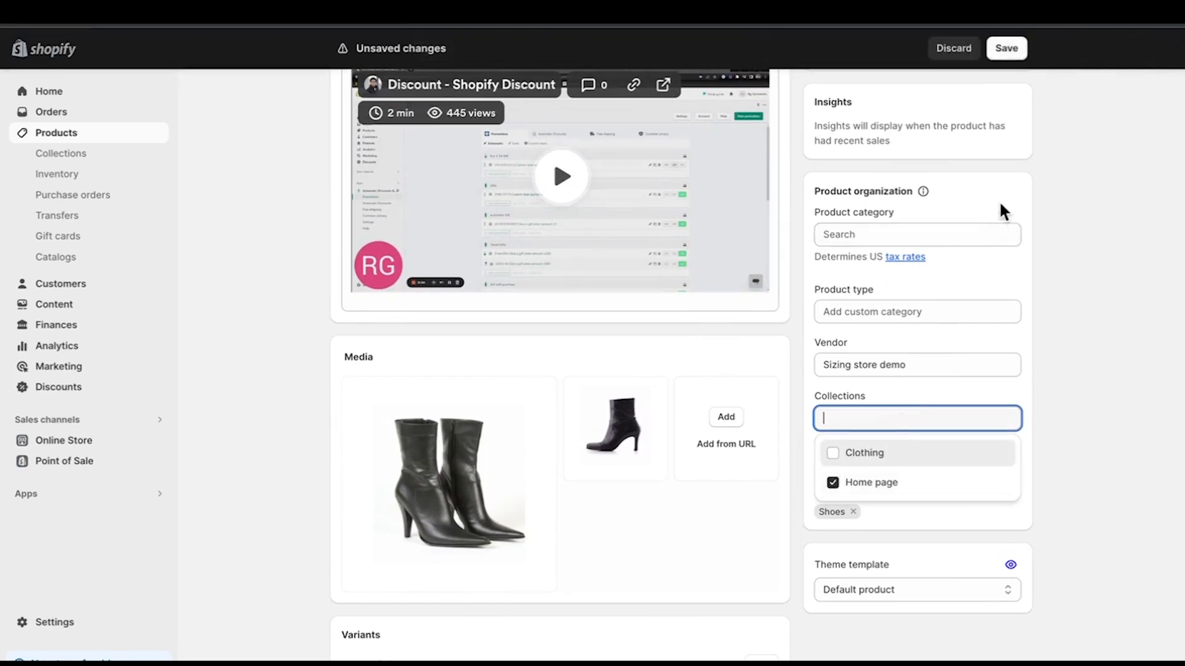
click(1017, 49)
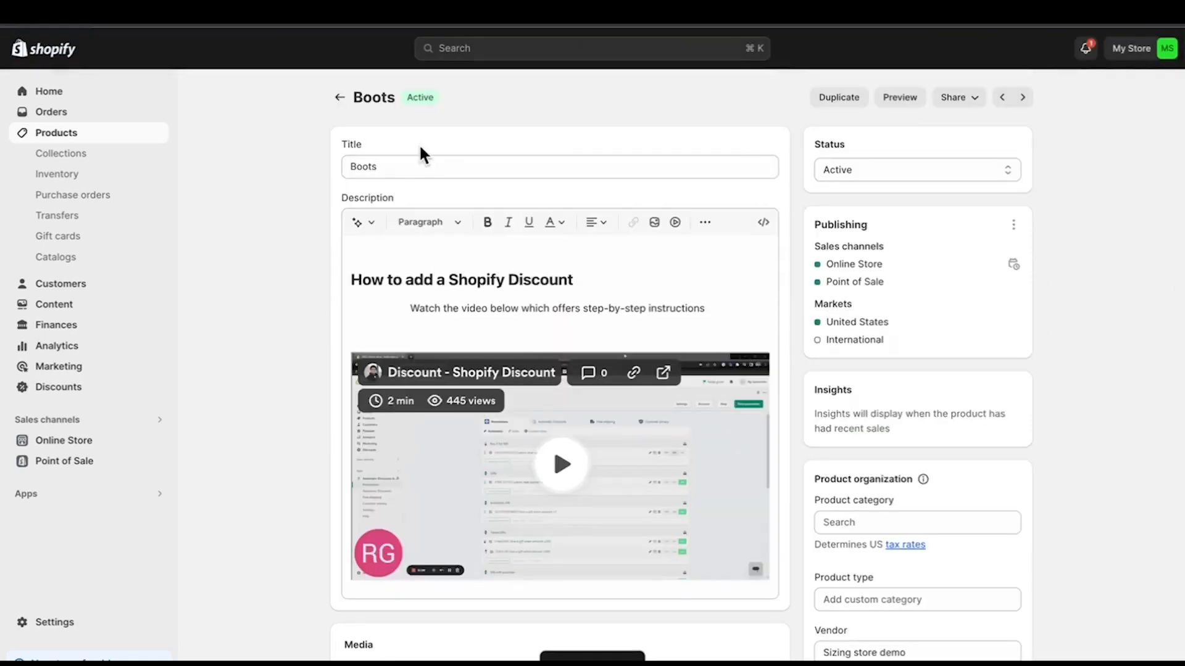
click(339, 97)
click(93, 154)
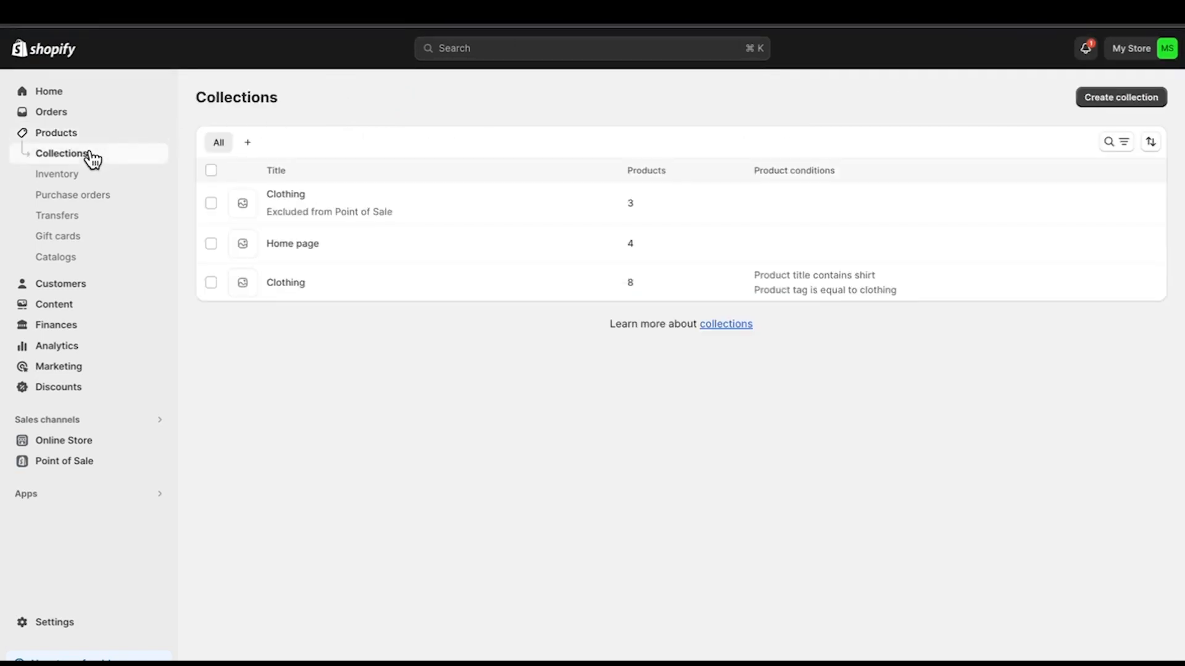